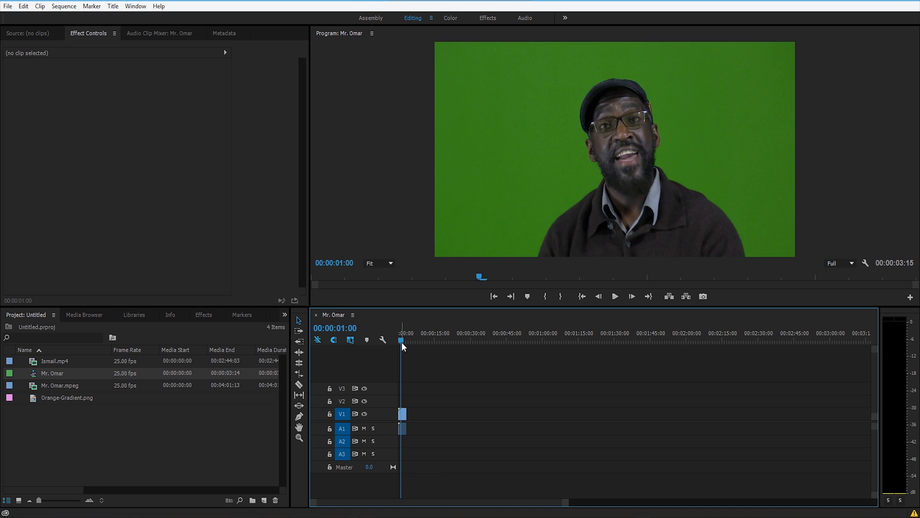
Step: Ripple-trim the start of the clip on V1 up to the playhead at 00:00:01:00
key("q")
Step: Apply the Ultra Key effect to the trimmed clip and sample the green backdrop beside the man as its key color
left_click(401, 416)
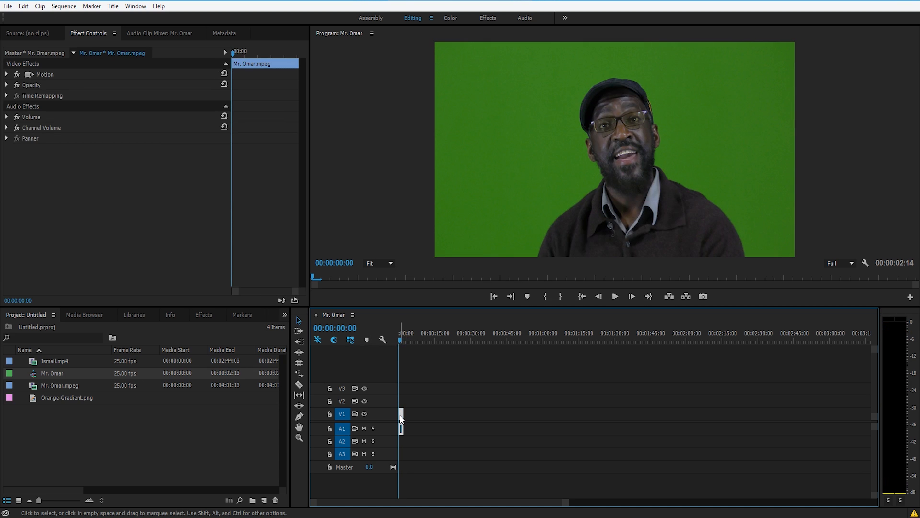
left_click(202, 315)
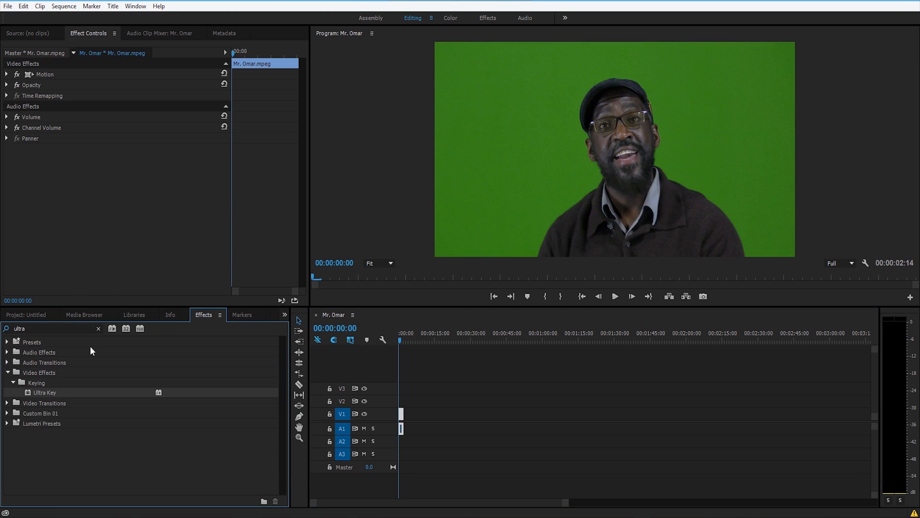
left_click(61, 327)
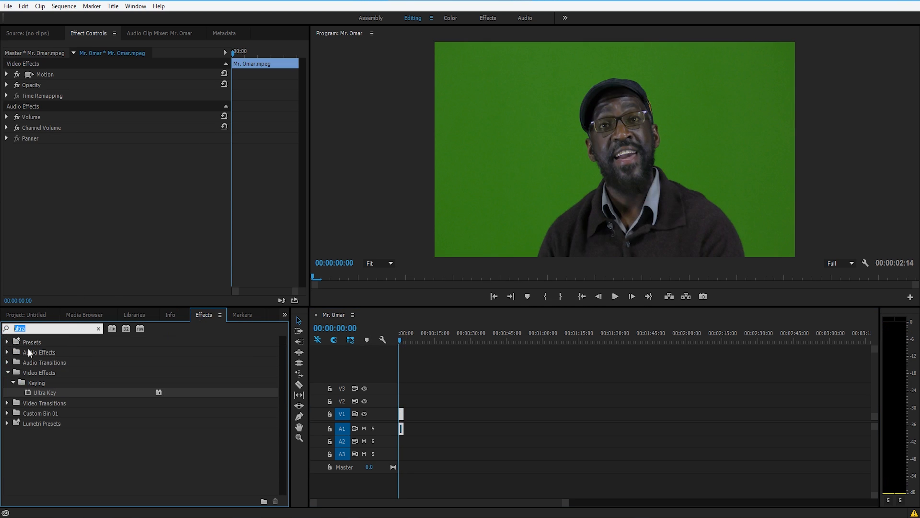
left_click(45, 385)
left_click(42, 393)
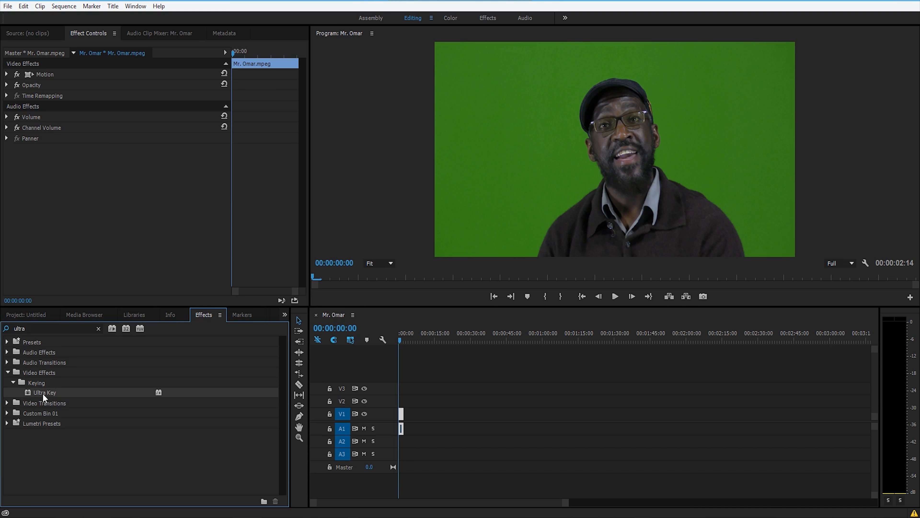
left_click(40, 383)
left_click(49, 392)
left_click_drag(48, 391, 108, 151)
left_click(131, 149)
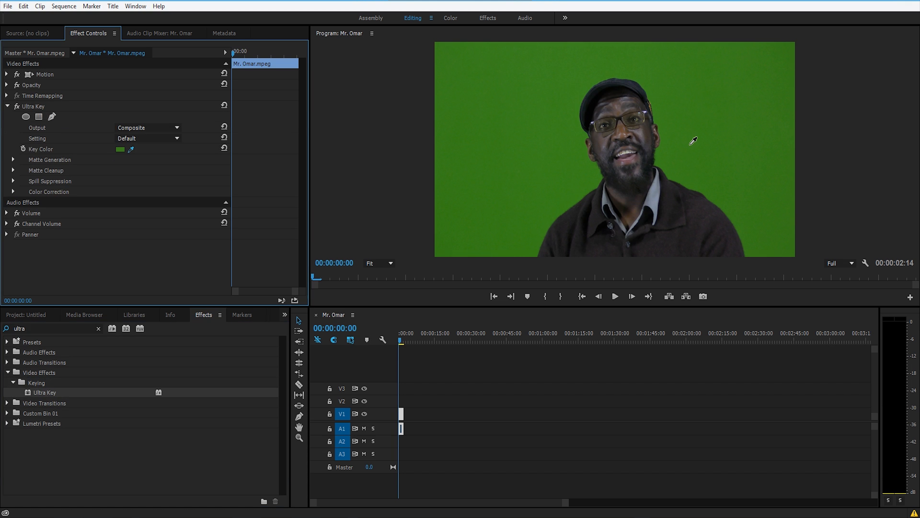
left_click(694, 141)
Step: Examine the keyed edges around the man's face and cap at 150% preview zoom, and return the preview to Fit
left_click(381, 263)
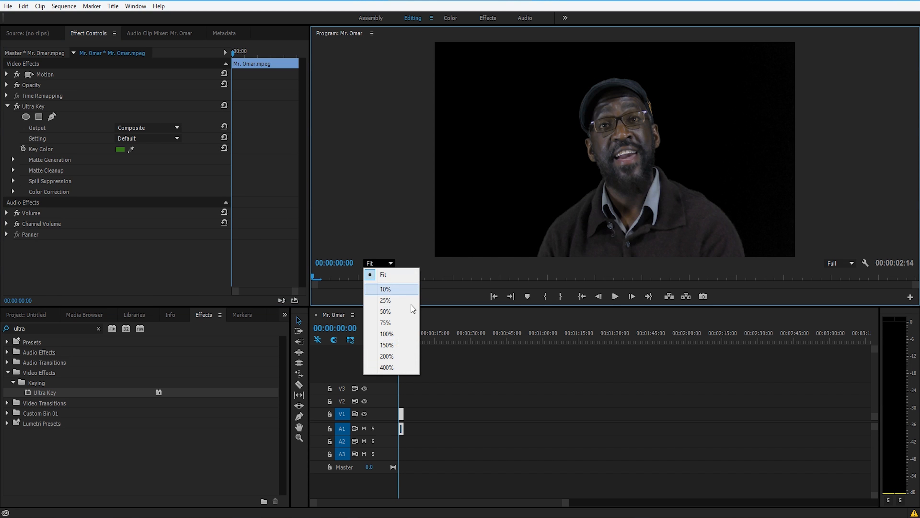
left_click(396, 346)
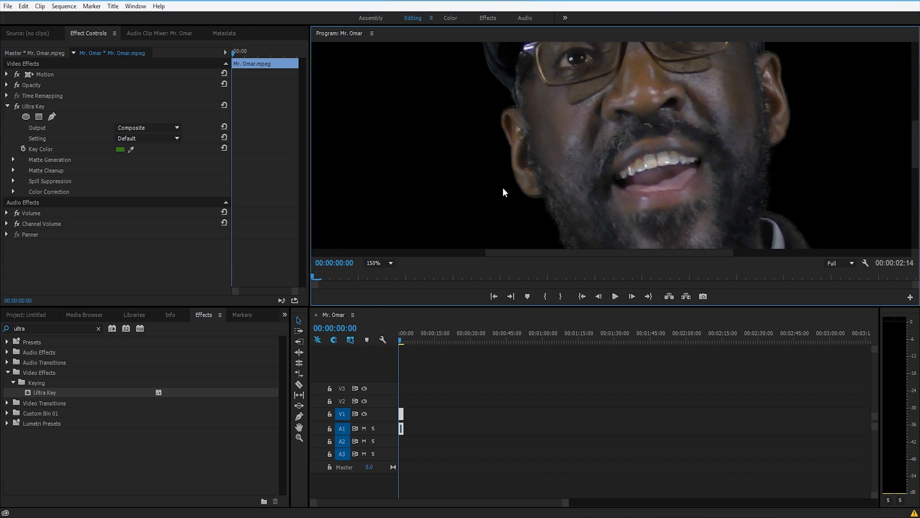
key("h")
left_click_drag(661, 131, 580, 87)
left_click_drag(663, 193, 522, 66)
left_click_drag(556, 139, 855, 113)
left_click_drag(530, 181, 576, 248)
left_click_drag(630, 64, 661, 198)
left_click_drag(676, 54, 432, 139)
left_click_drag(556, 100, 770, 104)
left_click(386, 264)
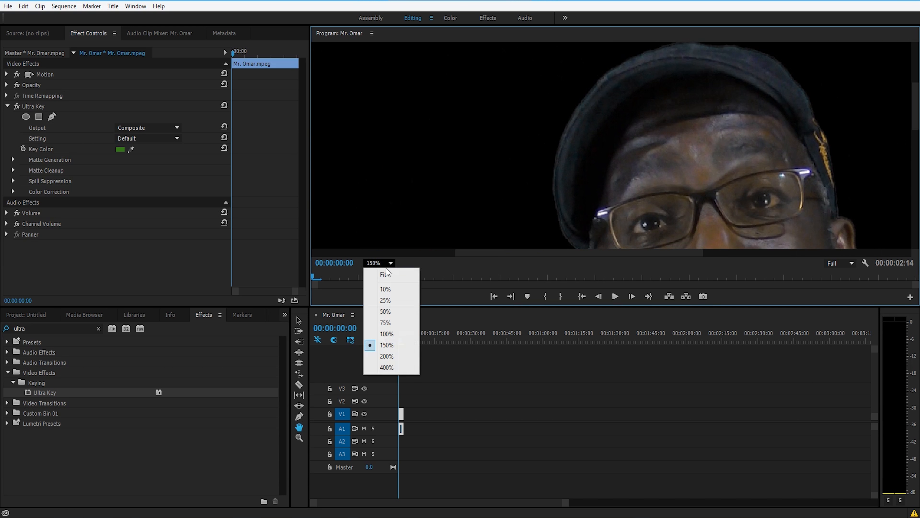
left_click(385, 273)
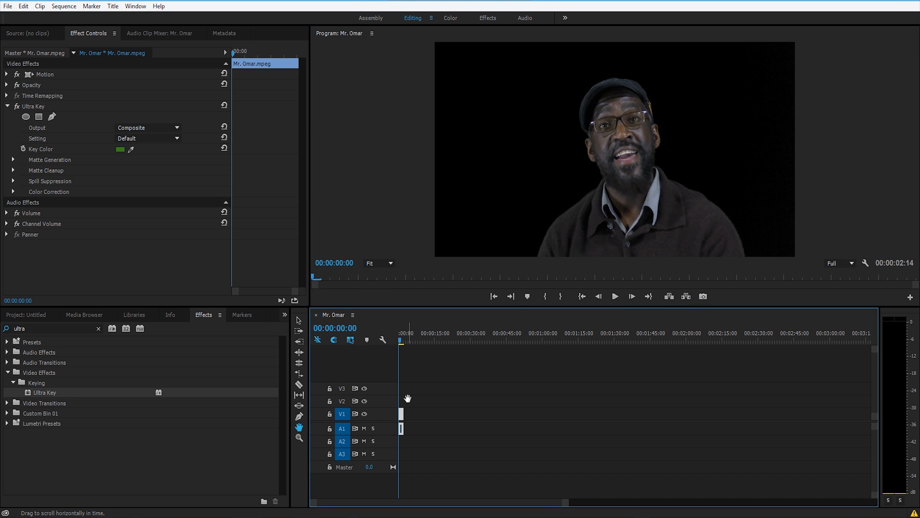
Step: Delete the keyed clip from the sequence and place the project's MP4 clip at the start of V1 and A1
key("v")
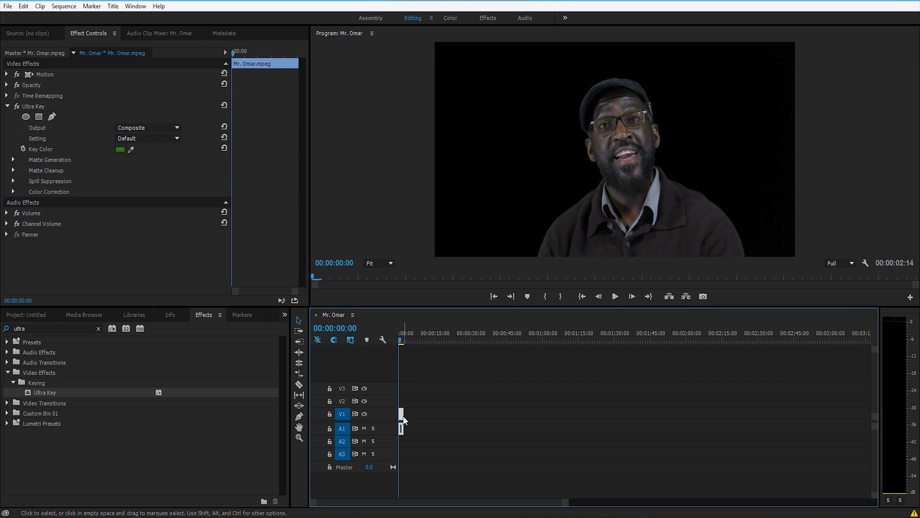
key("Delete")
left_click(20, 319)
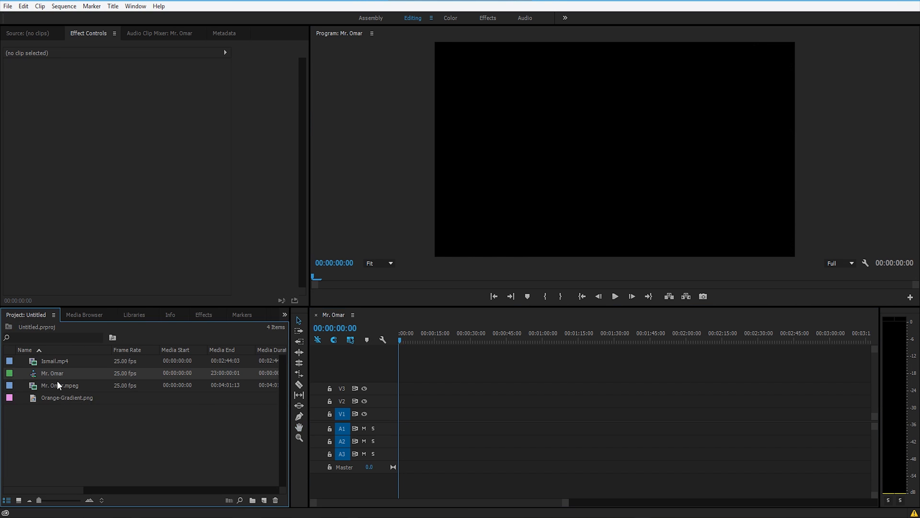
left_click_drag(62, 363, 361, 409)
left_click_drag(96, 364, 435, 416)
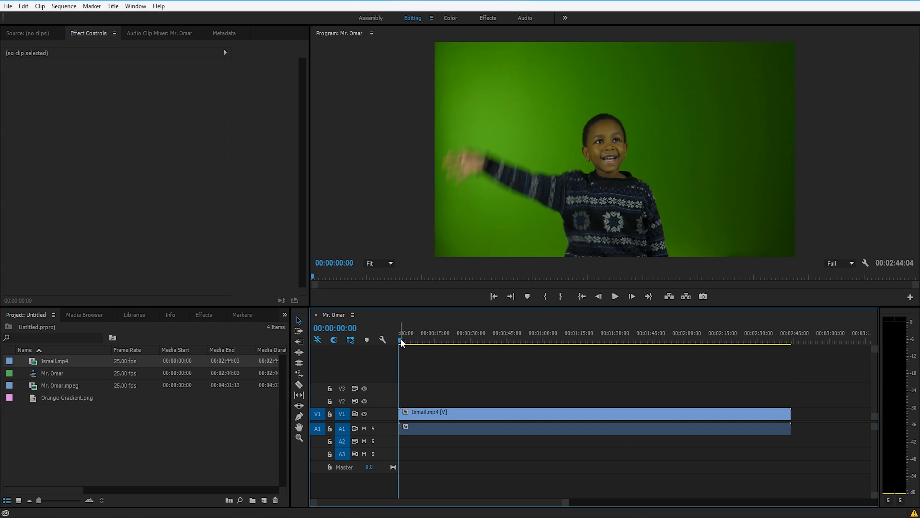
Step: Cut the clip at 00:00:16:00 and delete the portion after the cut
left_click_drag(401, 342, 436, 339)
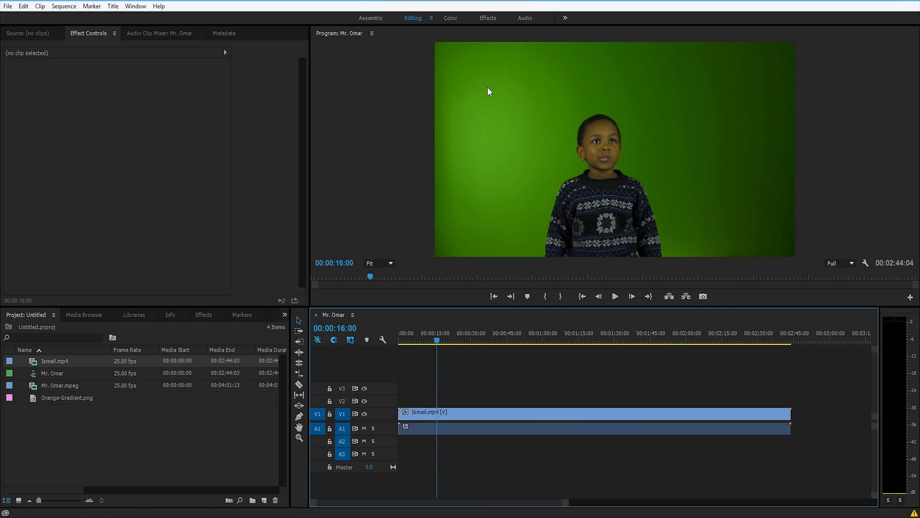
key("c")
left_click(437, 413)
key("v")
left_click(463, 414)
key("Delete")
Step: Apply Ultra Key to the boy's clip and, near 00:00:04:10, sample the green between his raised hand and head as key color
left_click_drag(438, 339, 410, 335)
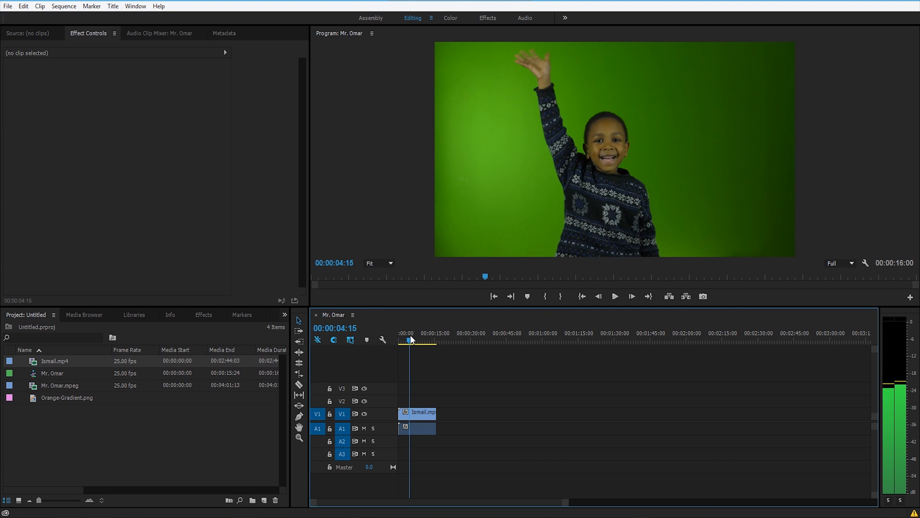
left_click(416, 411)
left_click(33, 348)
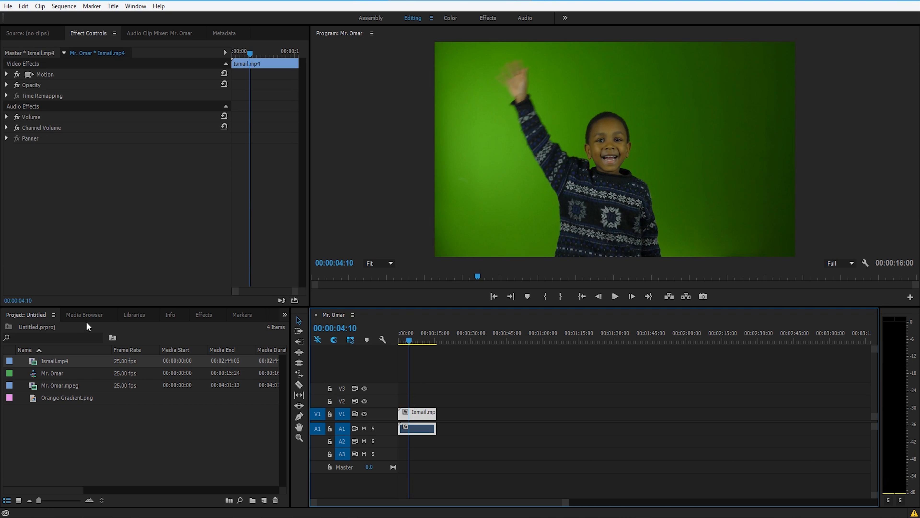
left_click(203, 314)
left_click_drag(62, 392, 76, 131)
left_click_drag(131, 149, 563, 99)
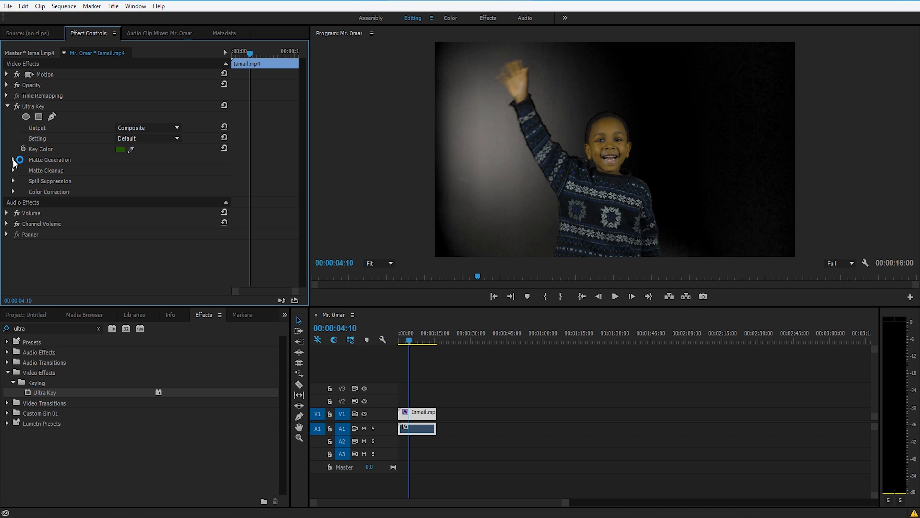
Step: Set the Transparency of Ultra Key's Matte Generation to 20
left_click(13, 160)
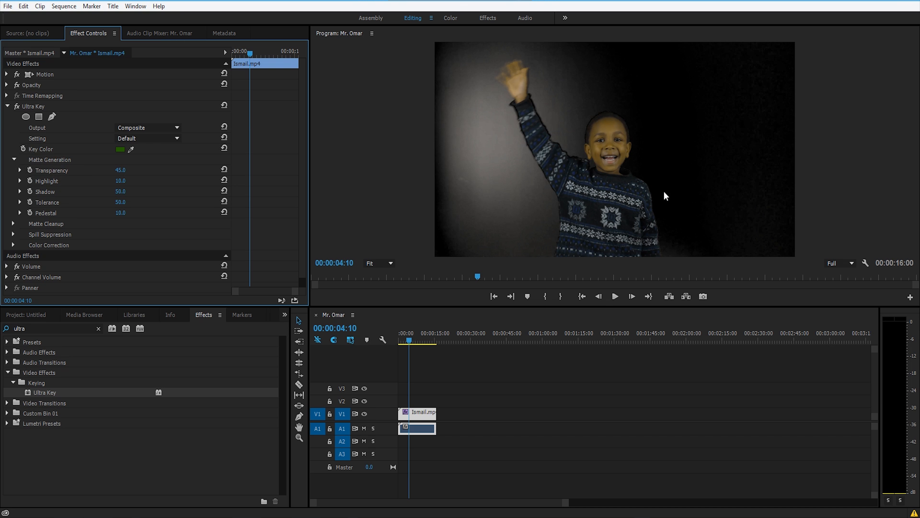
left_click_drag(120, 170, 109, 170)
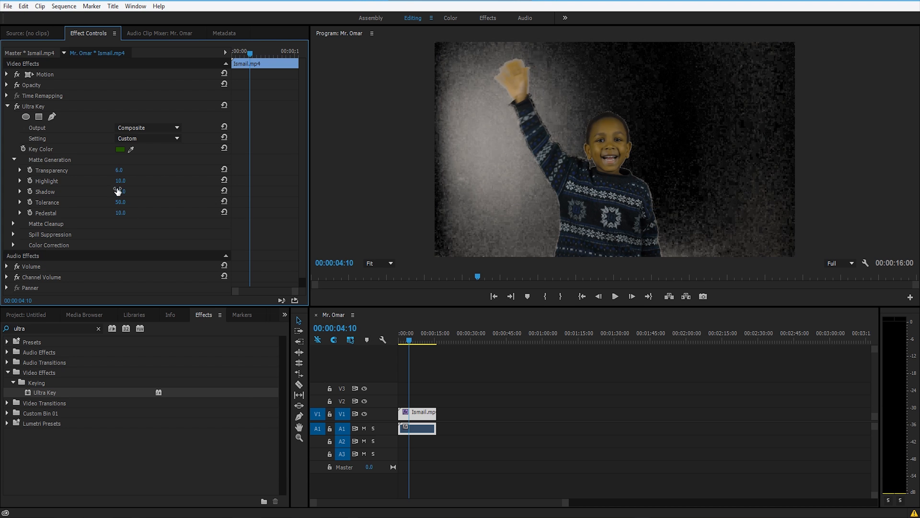
left_click(120, 170)
type("20")
key("Return")
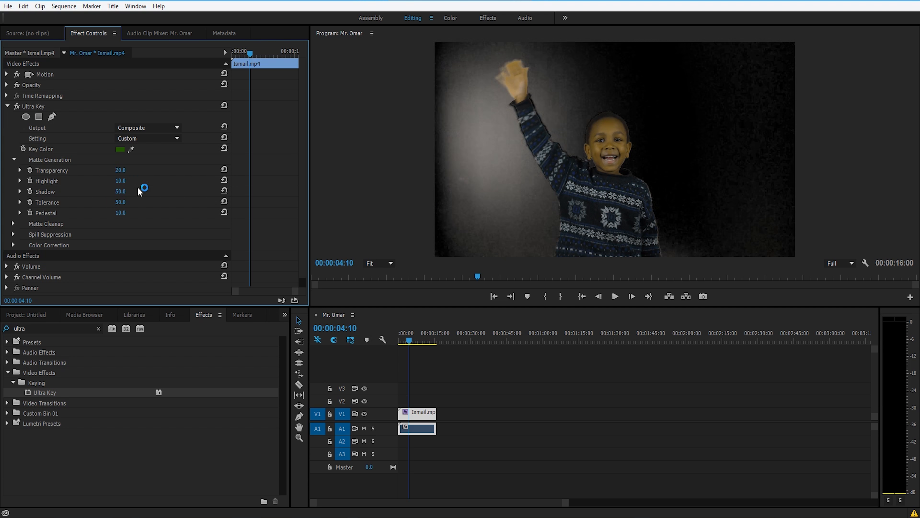
Step: Set the Matte Generation Pedestal to 30
left_click(125, 213)
type("30")
key("Return")
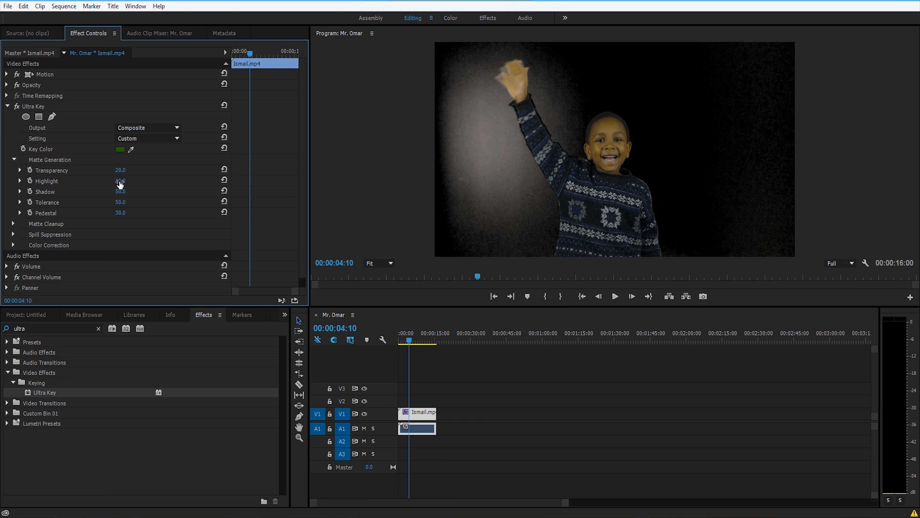
Step: Lower the Matte Generation Highlight to 0, comparing the picture with Ultra Key switched off and on
left_click_drag(120, 181, 119, 180)
left_click(17, 106)
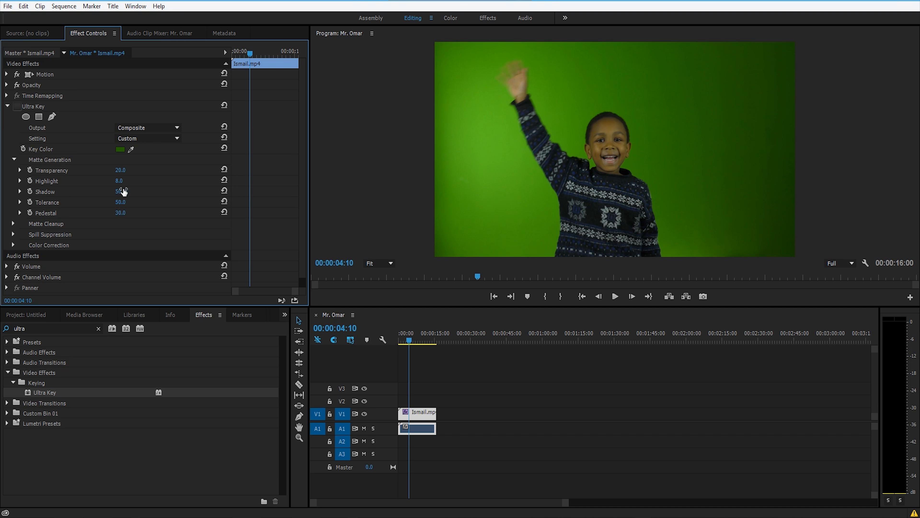
left_click(17, 106)
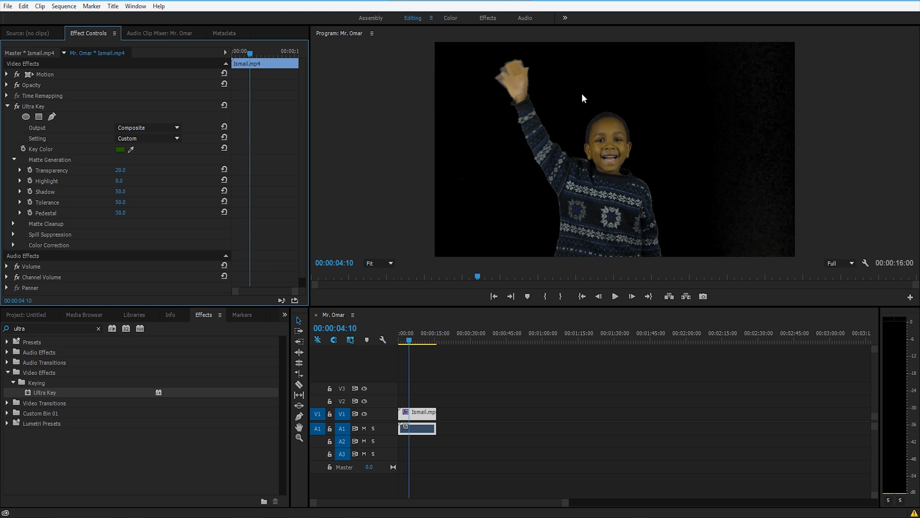
Step: Inspect the boy's matte with Ultra Key's output set to Alpha Channel, and return the output to Composite
left_click(156, 127)
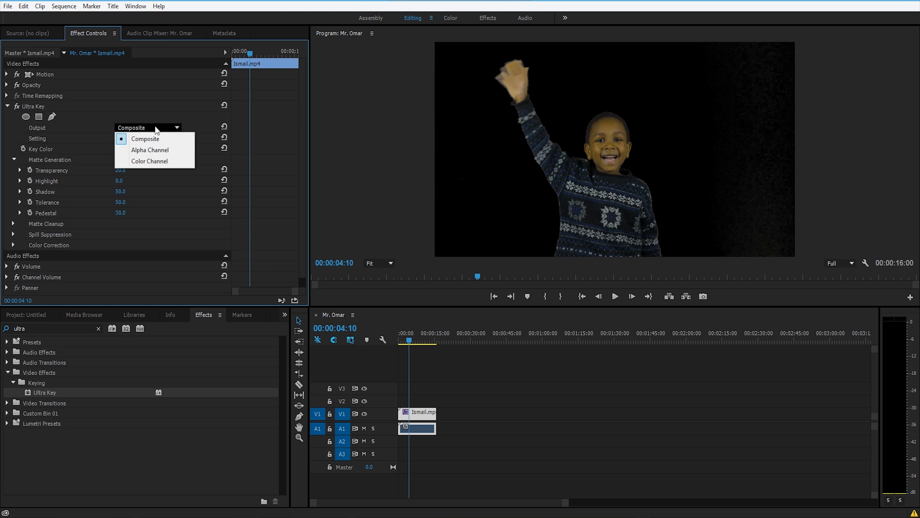
left_click(156, 150)
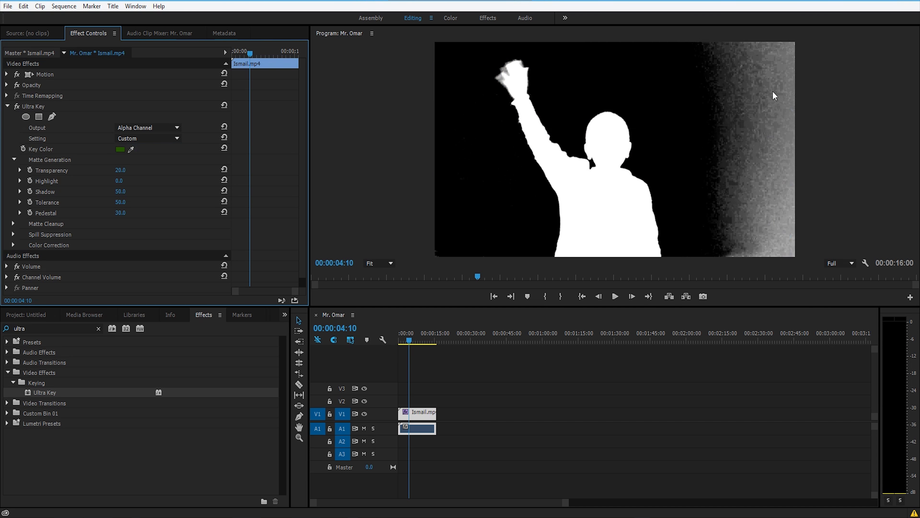
left_click(154, 127)
left_click(152, 139)
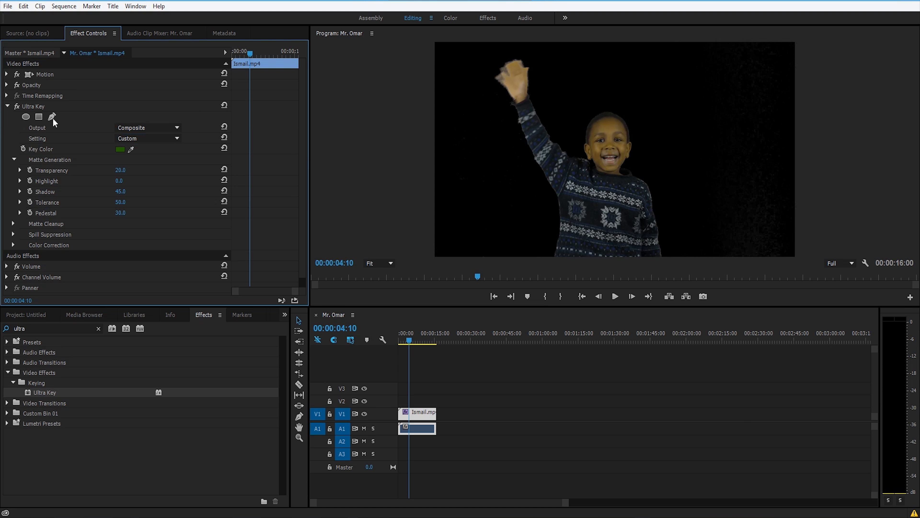
Step: Compare the picture with Ultra Key off and on, and set the Matte Generation Shadow to 28
left_click(14, 109)
left_click(14, 106)
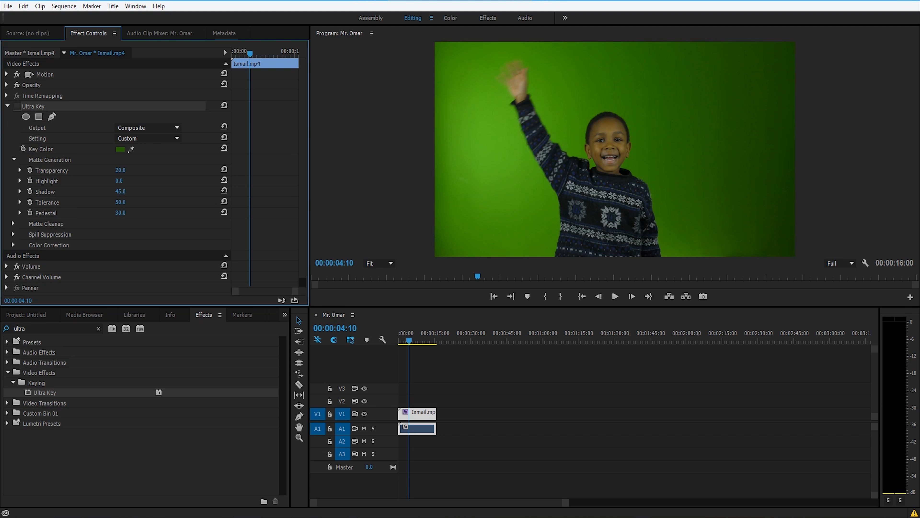
left_click(16, 106)
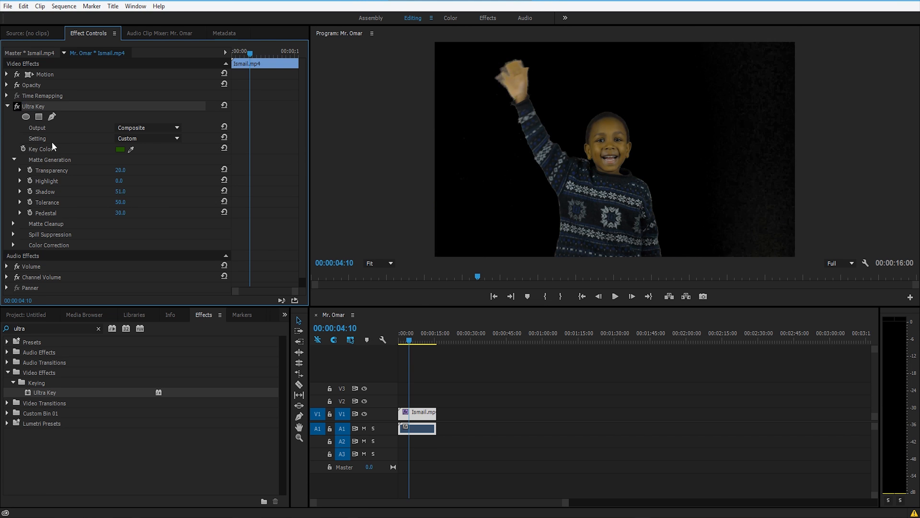
left_click_drag(121, 196, 109, 196)
Step: Set Shadow to 24 while viewing the Alpha Channel output, and return the output to Composite
left_click(146, 128)
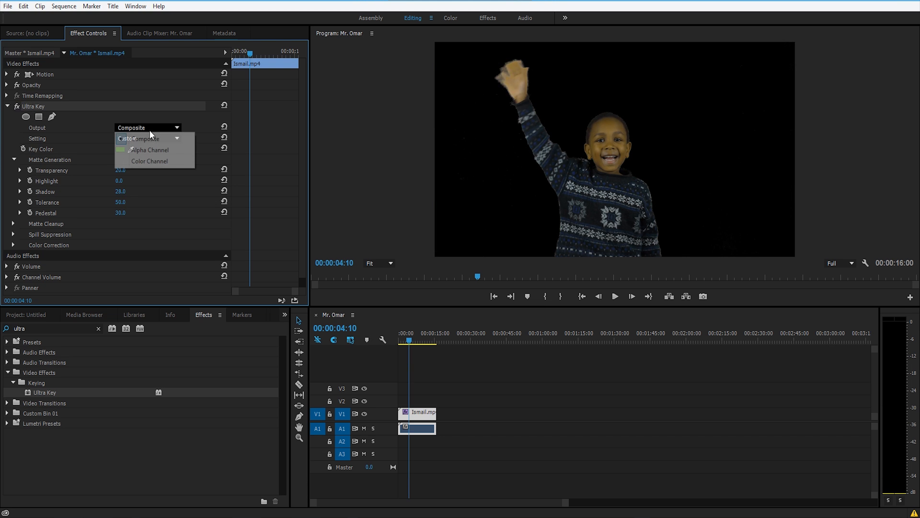
left_click(155, 150)
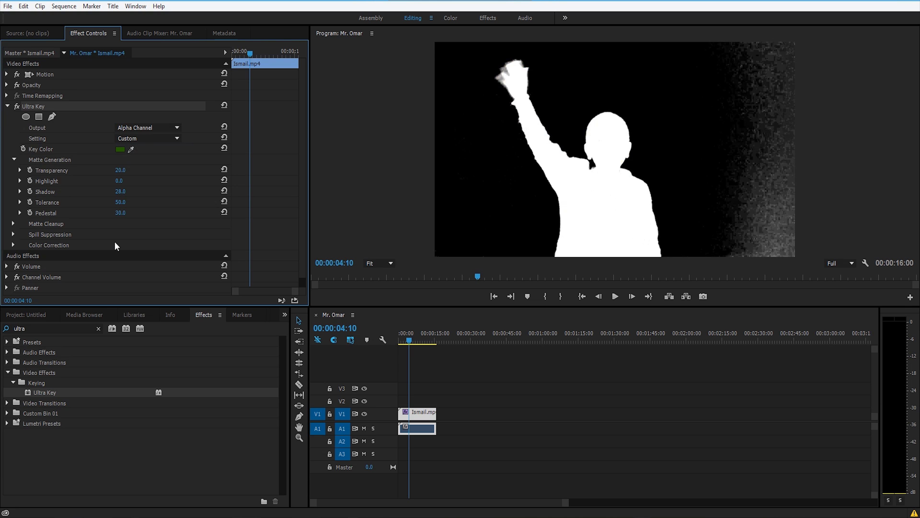
mouse_move(120, 195)
left_mouse_down()
mouse_move(109, 194)
mouse_move(128, 193)
left_mouse_up()
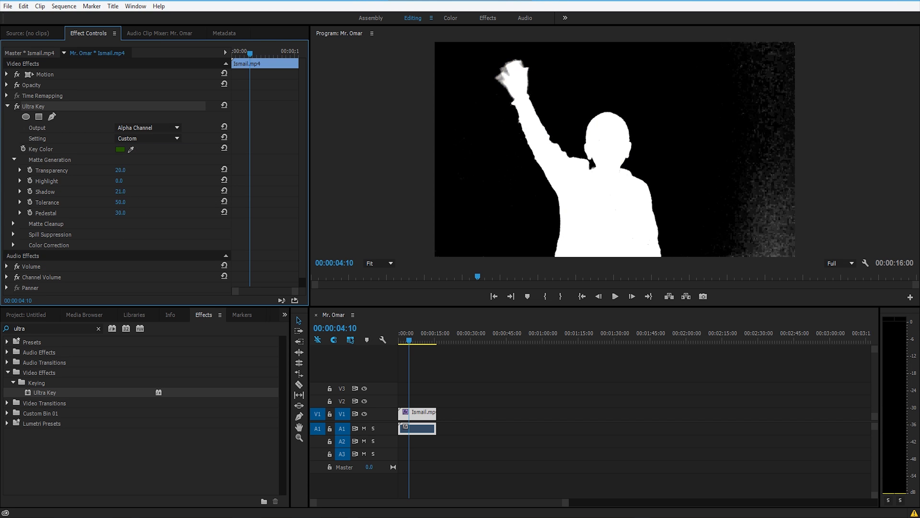
left_click(147, 127)
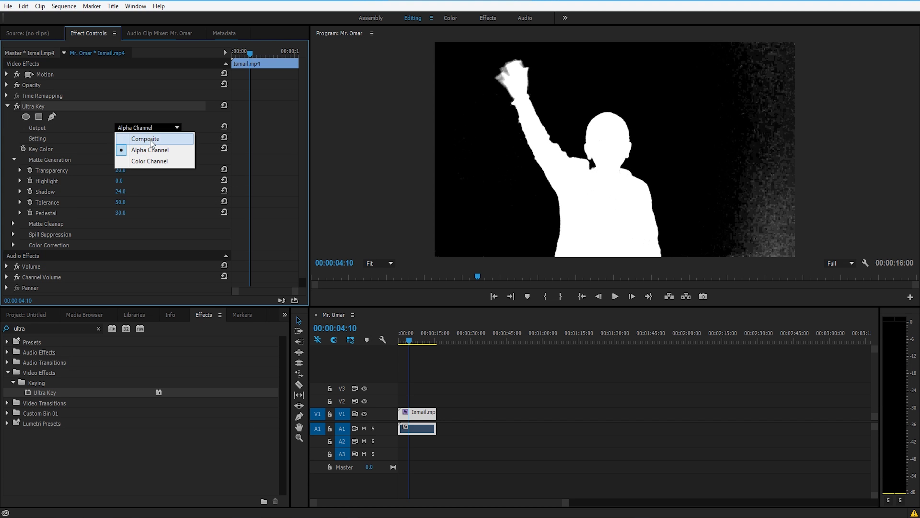
left_click(146, 139)
Step: Enlarge the preview to 150% and try Shadow at 0 before raising it to 97
left_click(379, 263)
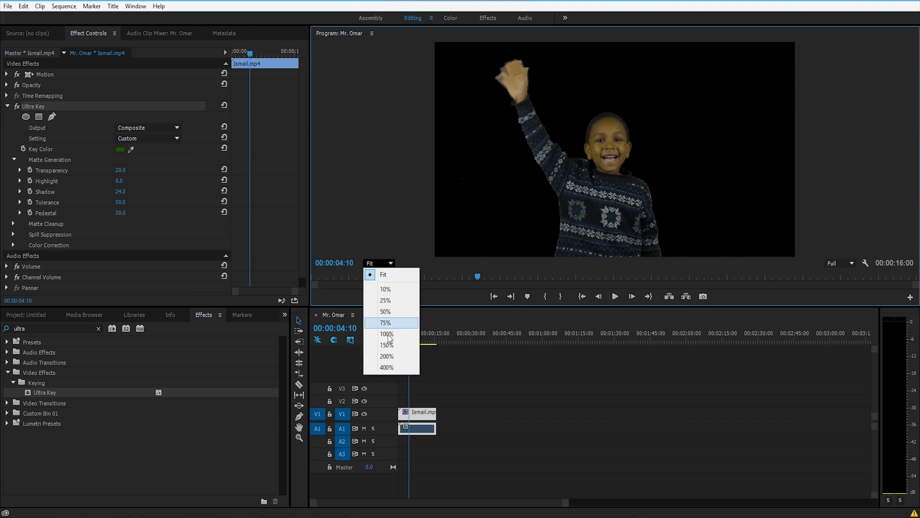
left_click(388, 347)
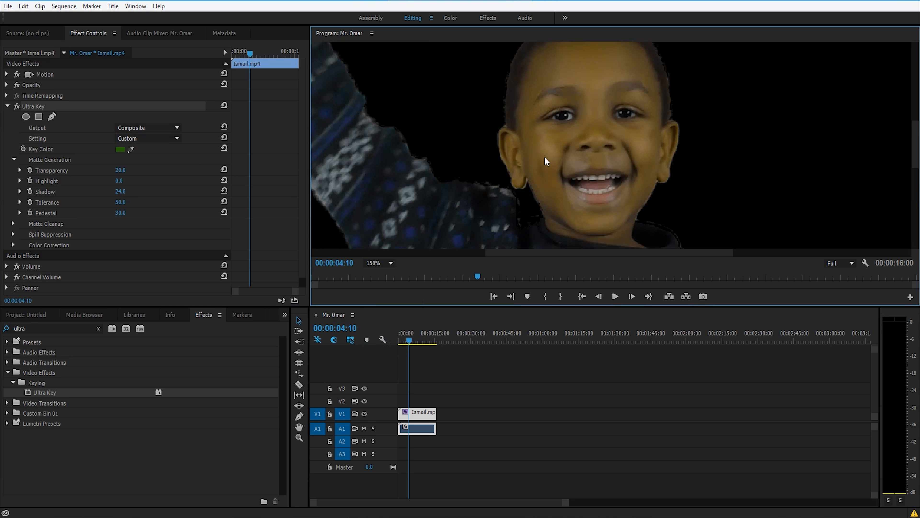
left_click_drag(119, 194, 128, 194)
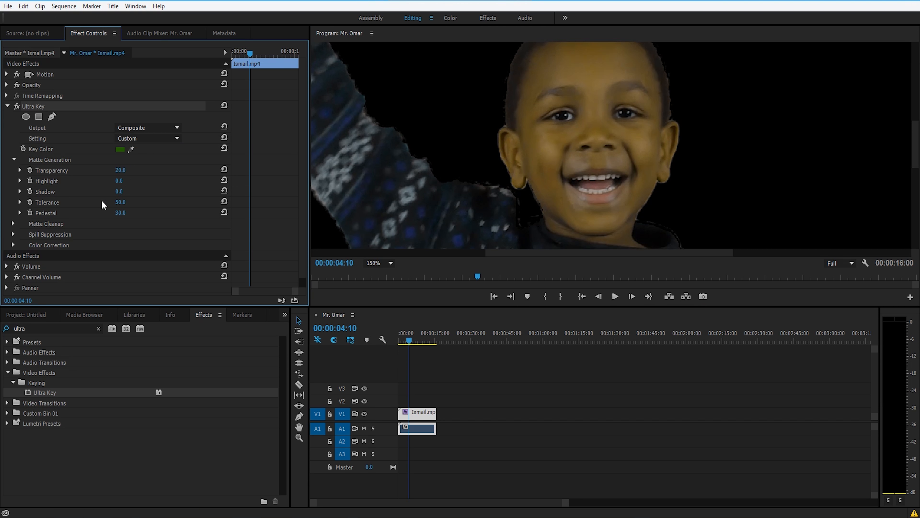
left_click_drag(120, 191, 131, 191)
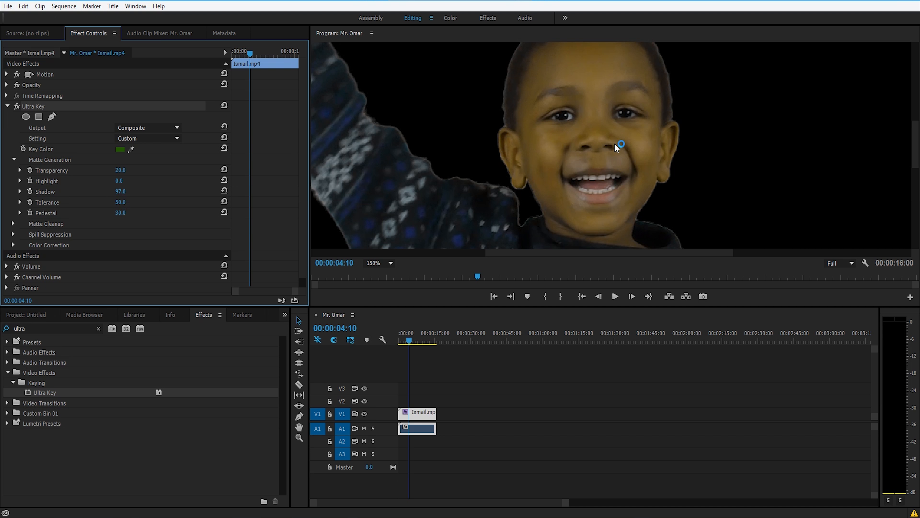
Step: Inspect the boy's lower face and sweater edges in the enlarged preview, and return the preview zoom to Fit
key("h")
left_click_drag(608, 130, 619, 239)
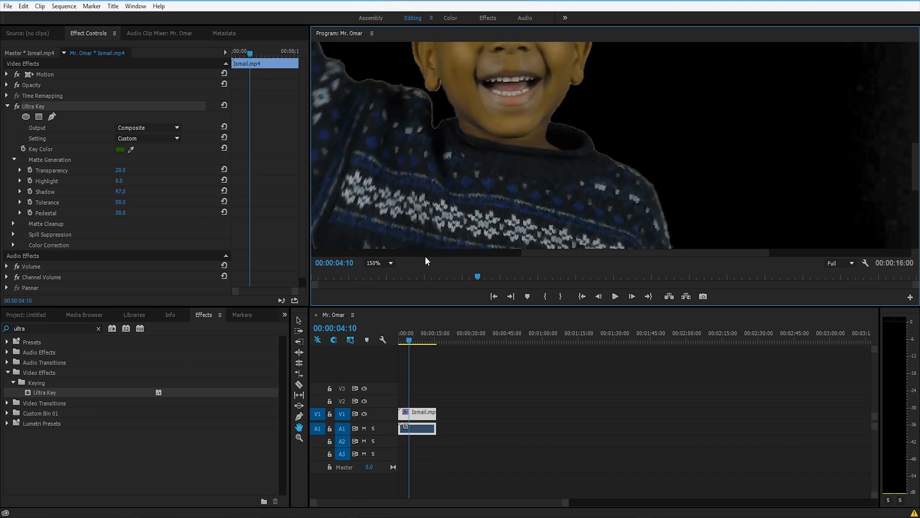
left_click(376, 263)
left_click(381, 276)
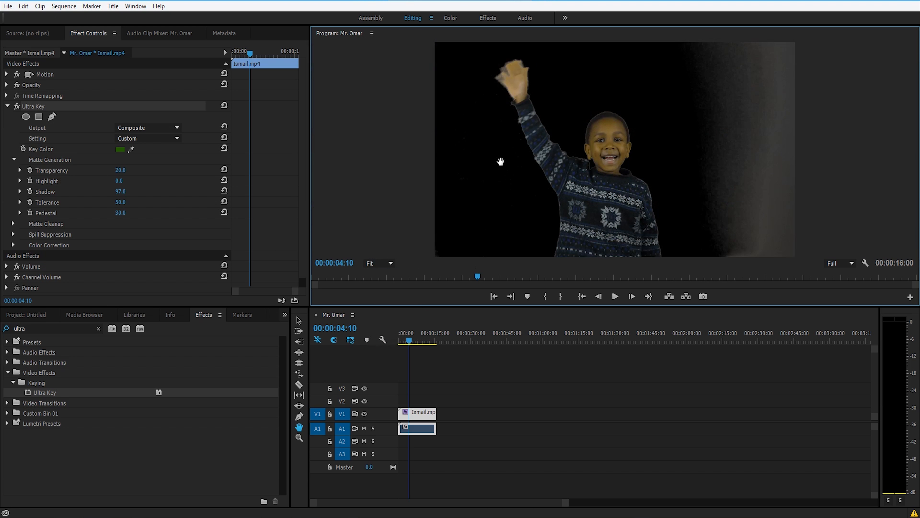
Step: Set Ultra Key's Pedestal to 50 and resample the key color from the darker green near the right side of the picture
left_click_drag(119, 213, 120, 214)
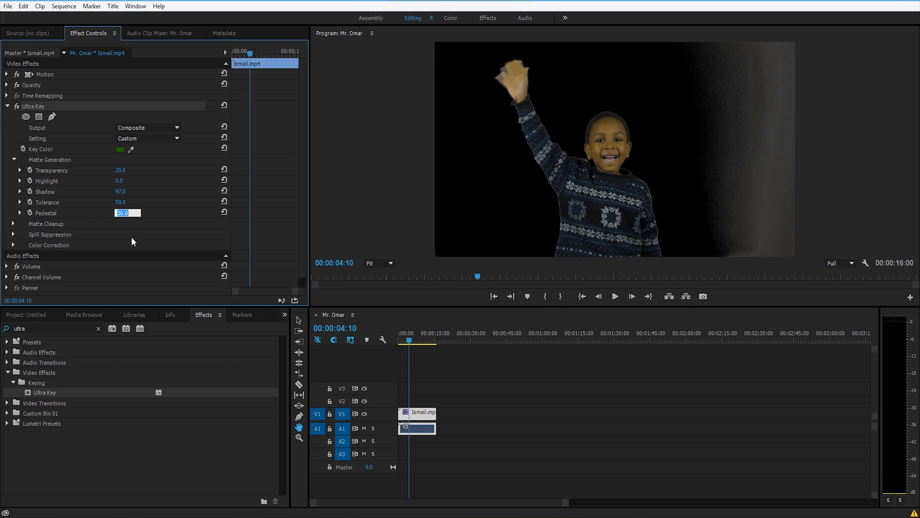
type("50")
key("Return")
left_click(131, 148)
left_click_drag(132, 147, 743, 102)
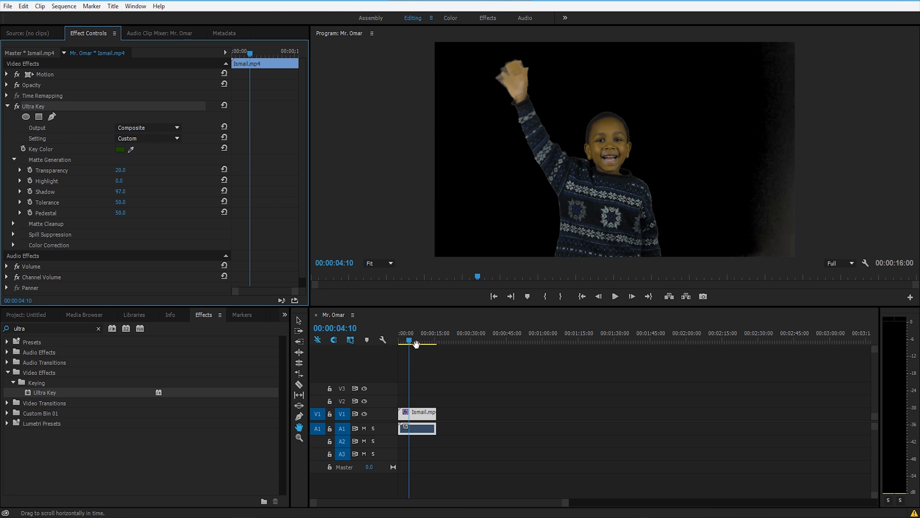
Step: Compare the frame at 00:00:02:10 with Ultra Key off and on, checking the blurred waving hand
left_click_drag(408, 343, 405, 342)
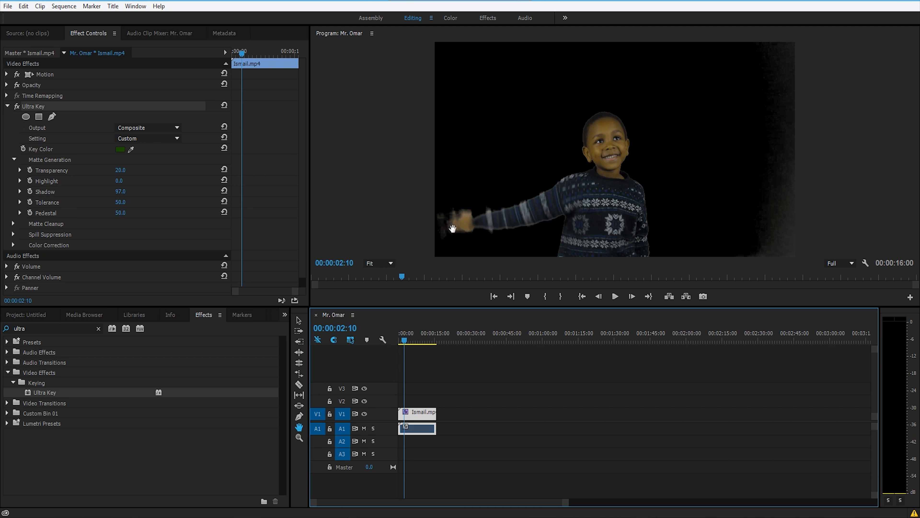
left_click(16, 107)
left_click(16, 106)
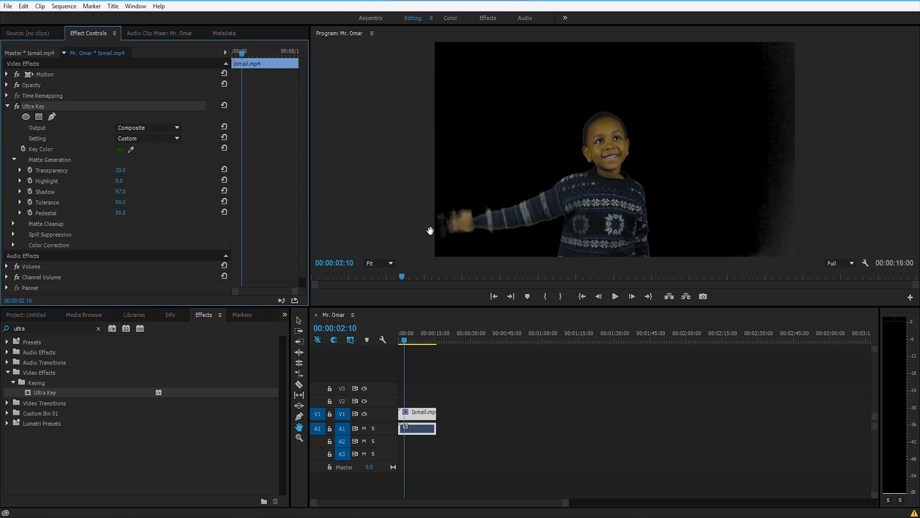
left_click(17, 106)
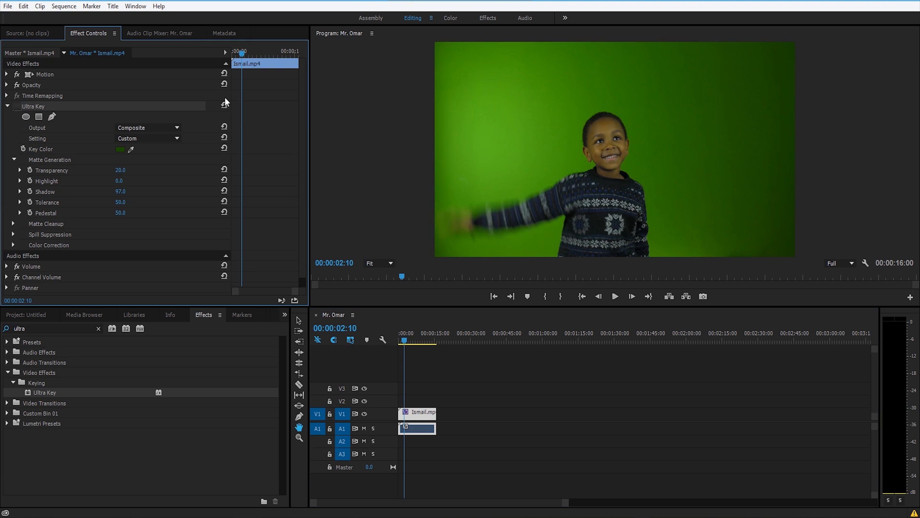
left_click(16, 106)
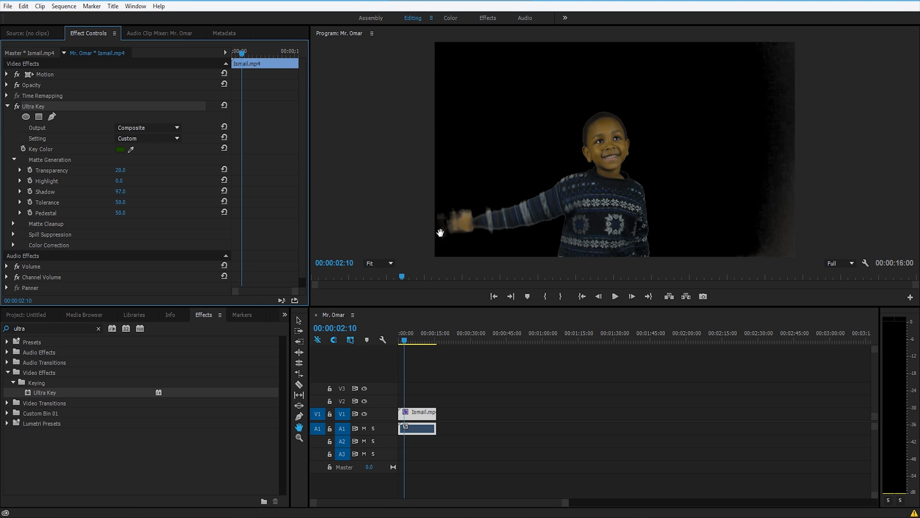
Step: Set Ultra Key's Matte Generation Tolerance to 80 and its Matte Cleanup Soften to 5
left_click(120, 202)
type("80")
key("Return")
left_click(13, 224)
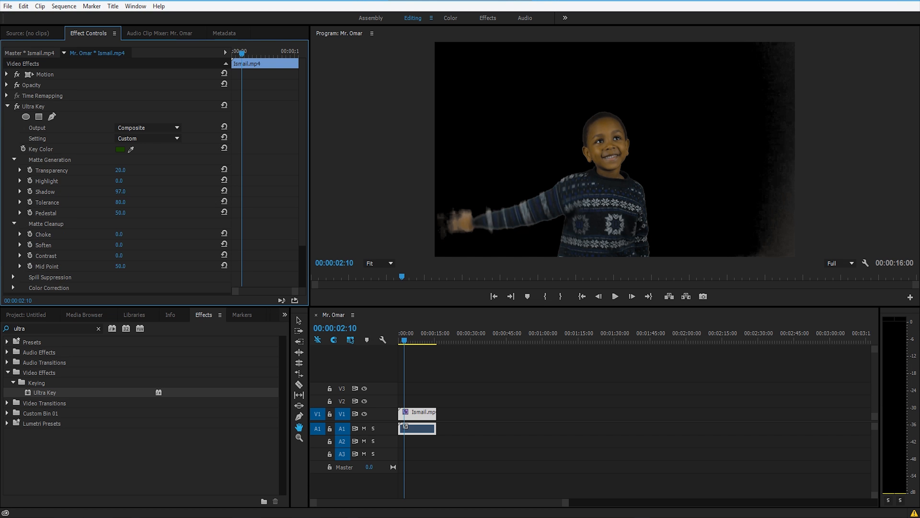
left_click_drag(120, 245, 111, 245)
left_click(127, 244)
type("5")
key("Return")
Step: Try Matte Cleanup Choke at 46 and at 100, inspecting the edges in the maximized preview, and return Choke to 0
mouse_move(123, 236)
left_mouse_down()
mouse_move(158, 235)
mouse_move(124, 236)
mouse_move(141, 235)
left_mouse_up()
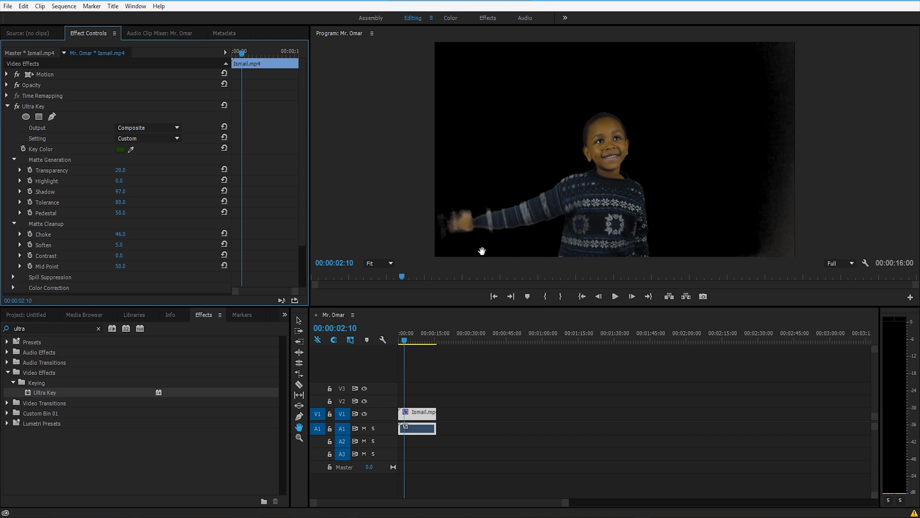
key("grave")
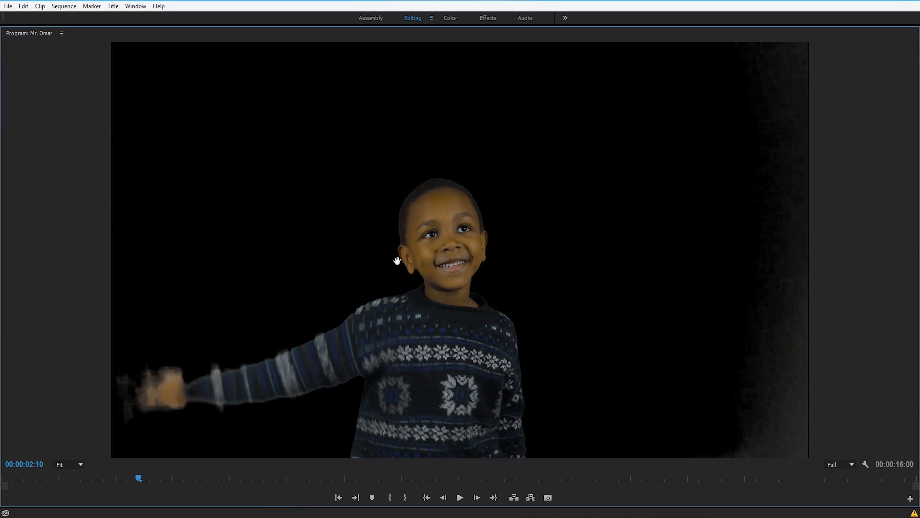
key("grave")
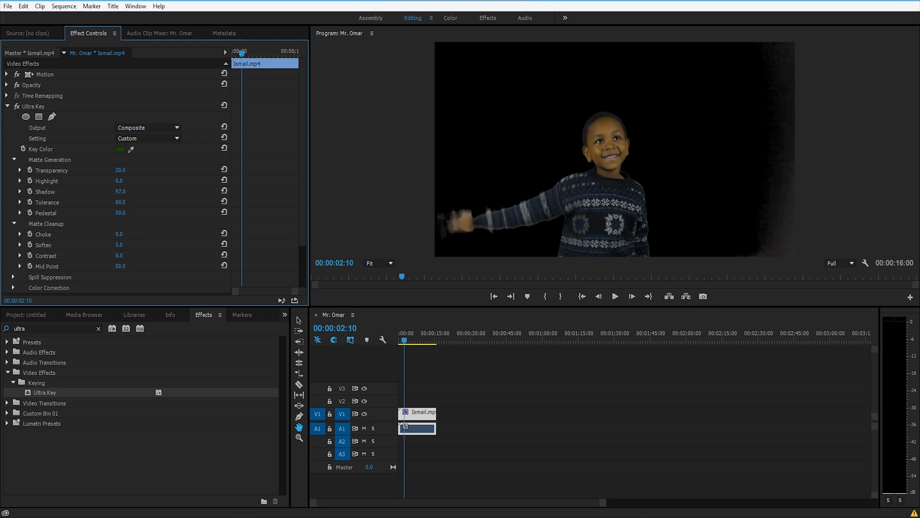
key("grave")
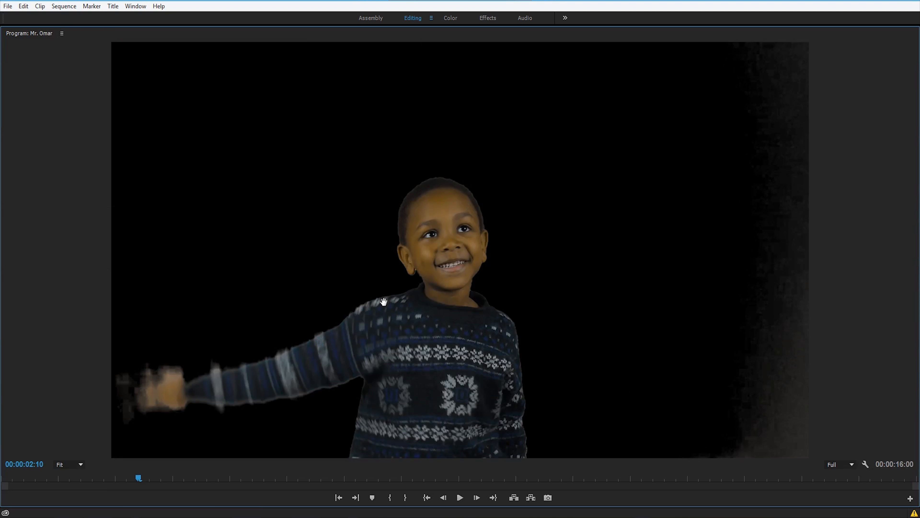
key("grave")
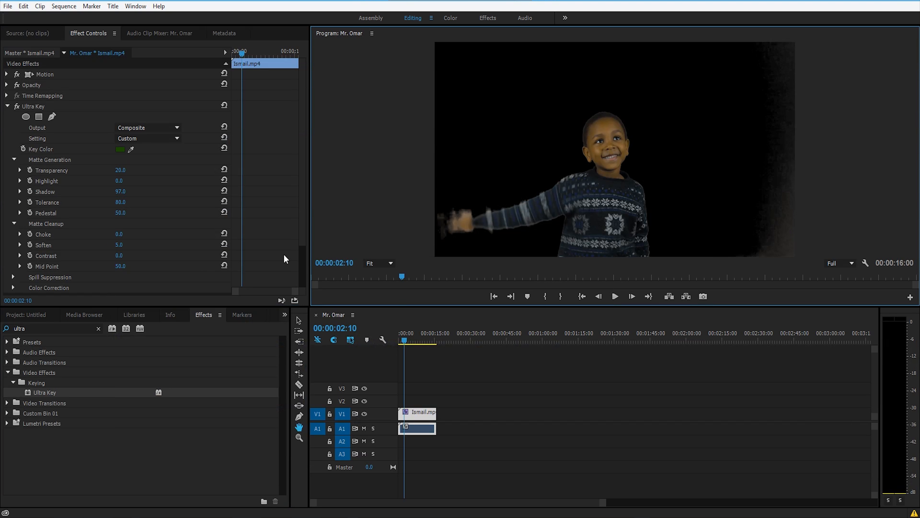
left_click_drag(119, 234, 203, 229)
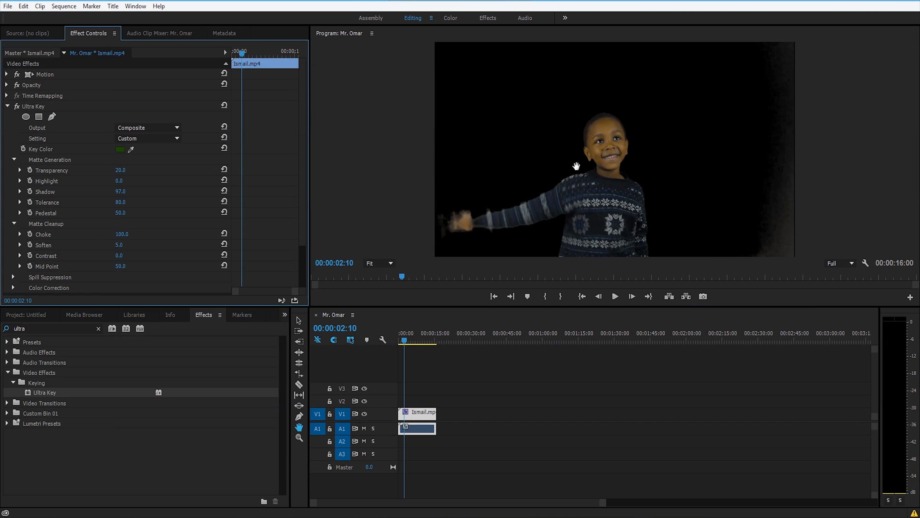
key("grave")
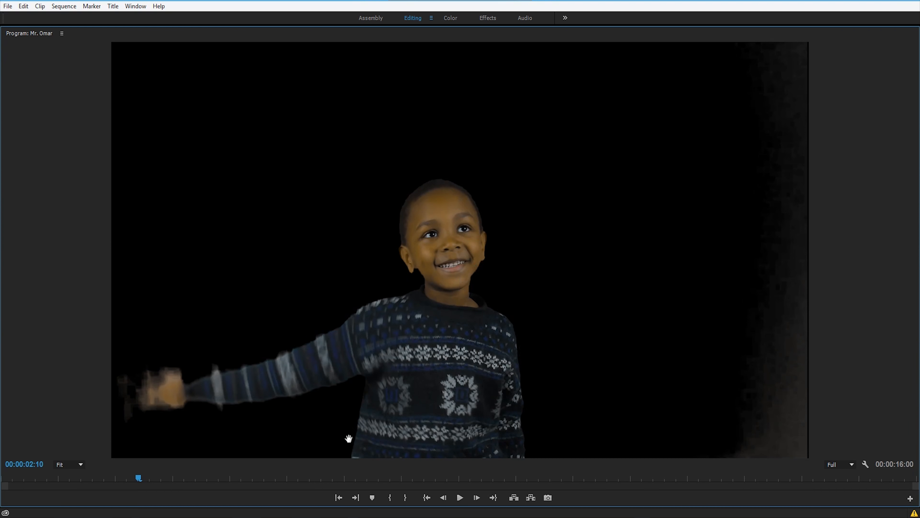
key("grave")
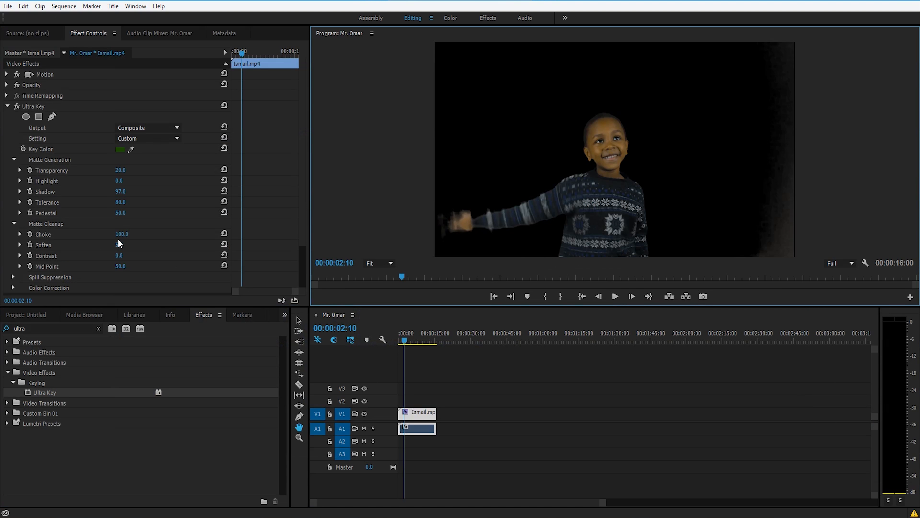
left_click_drag(122, 240, 120, 248)
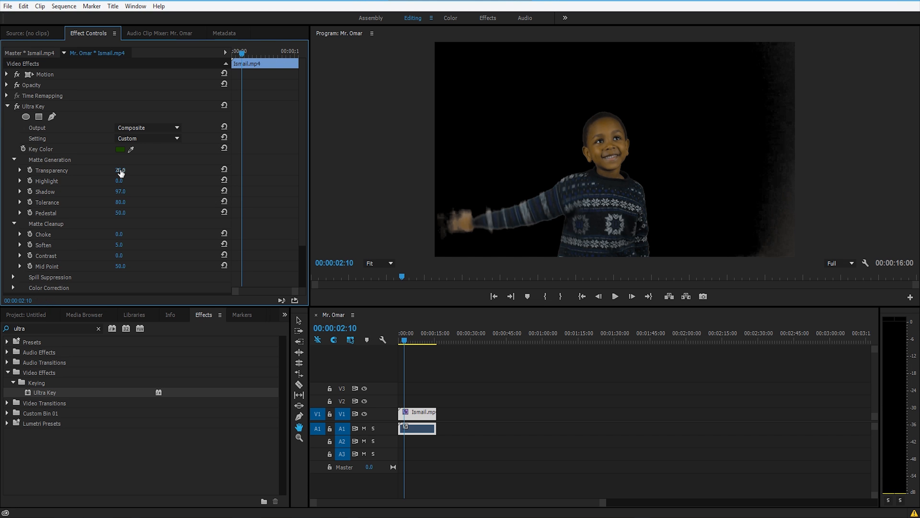
Step: Set Matte Generation Transparency to 15 and review the key along the clip, stopping at 00:00:07:05
left_click_drag(120, 173, 119, 173)
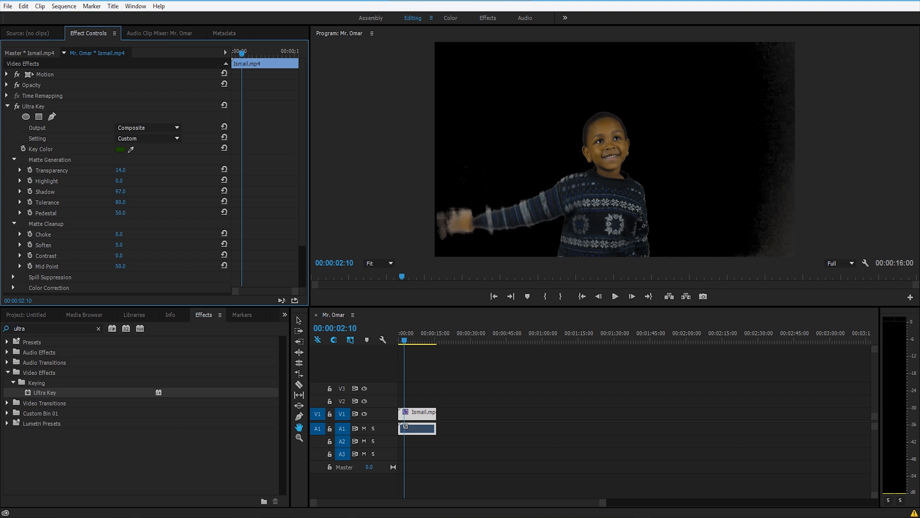
left_click(124, 171)
key("Return")
left_click(396, 341)
key("space")
mouse_move(403, 341)
left_mouse_down()
mouse_move(433, 334)
mouse_move(417, 338)
left_mouse_up()
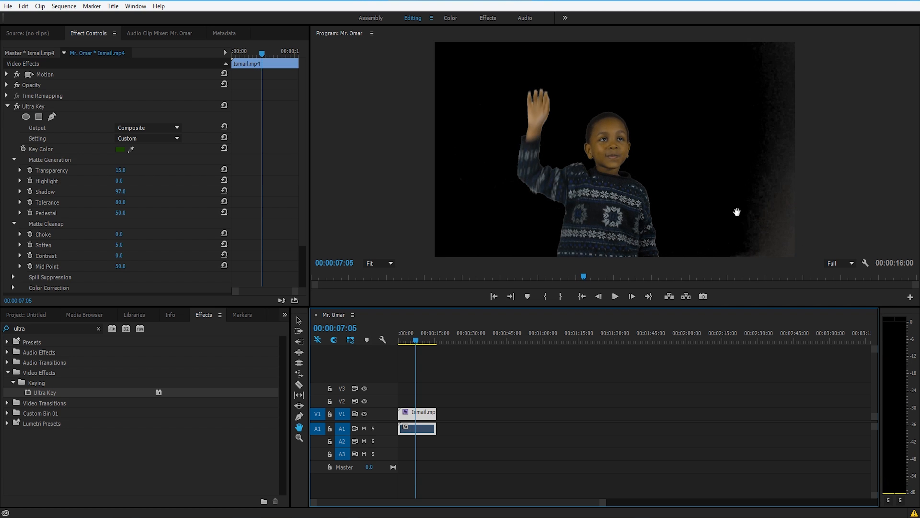
Step: Duplicate the Ultra Key effect on the clip and expand the second copy's settings
left_click(171, 138)
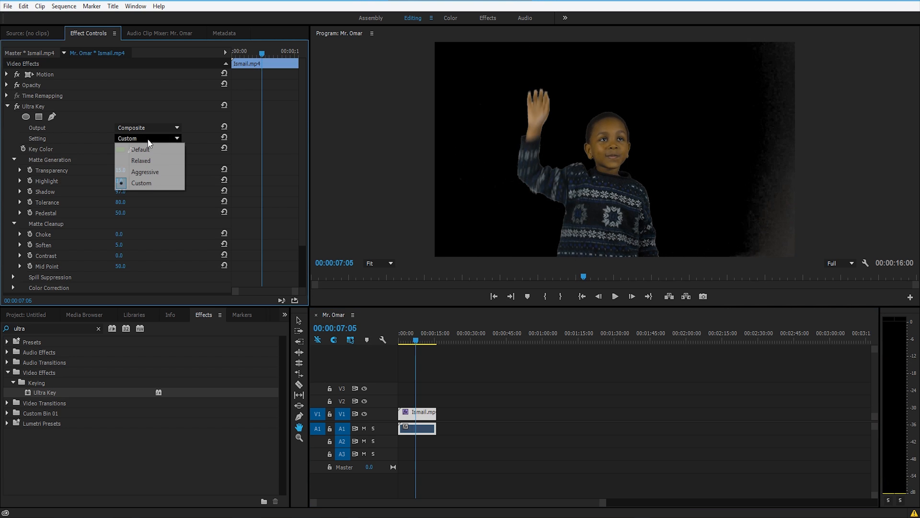
left_click(9, 106)
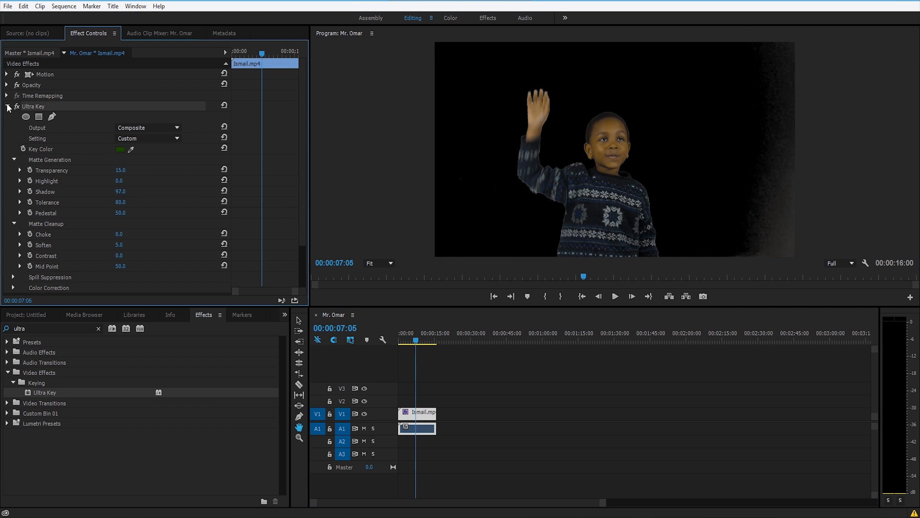
left_click(9, 107)
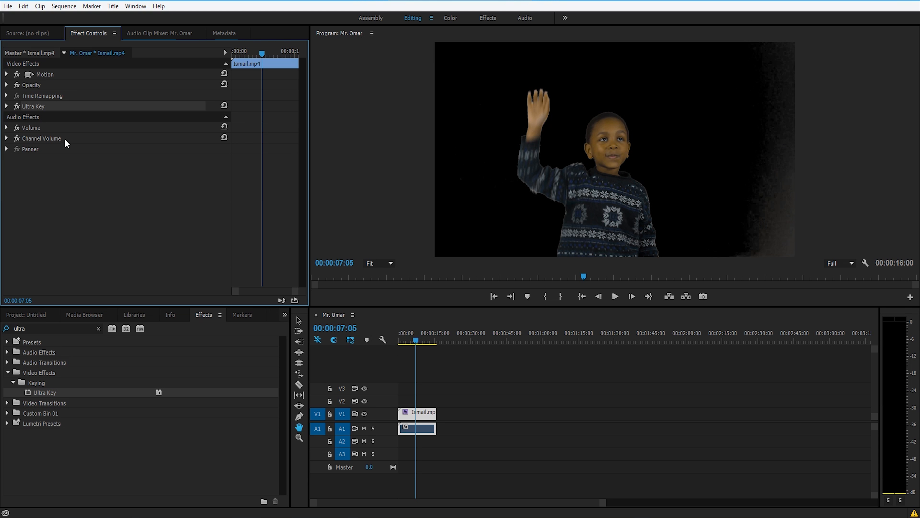
key("ctrl+v")
left_click(31, 116)
left_click(32, 106)
left_click(36, 114)
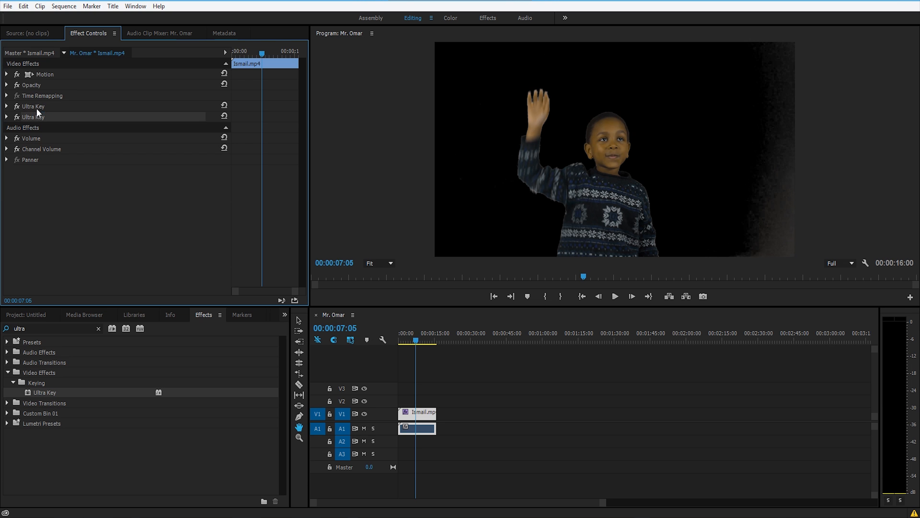
left_click(6, 116)
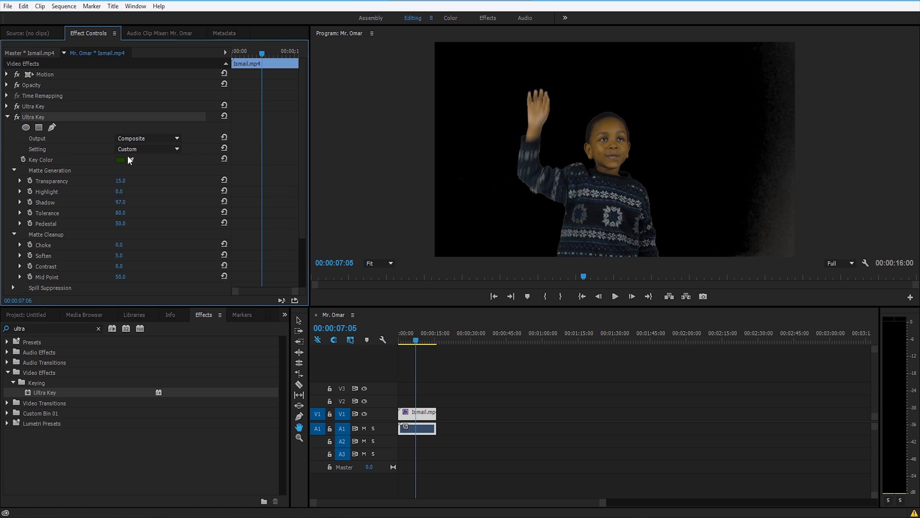
Step: Draw a closed pen mask on the second Ultra Key around the unkeyed strip along the picture's right edge
left_click(41, 127)
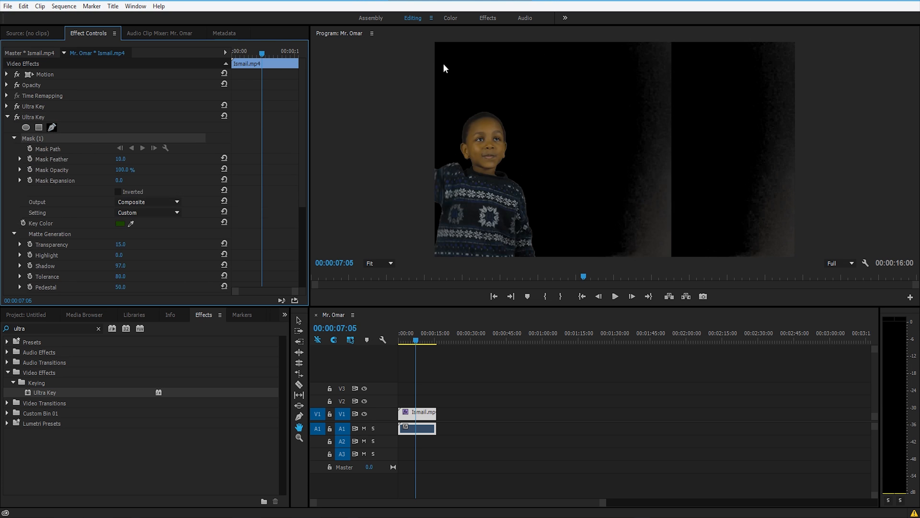
left_click(739, 43)
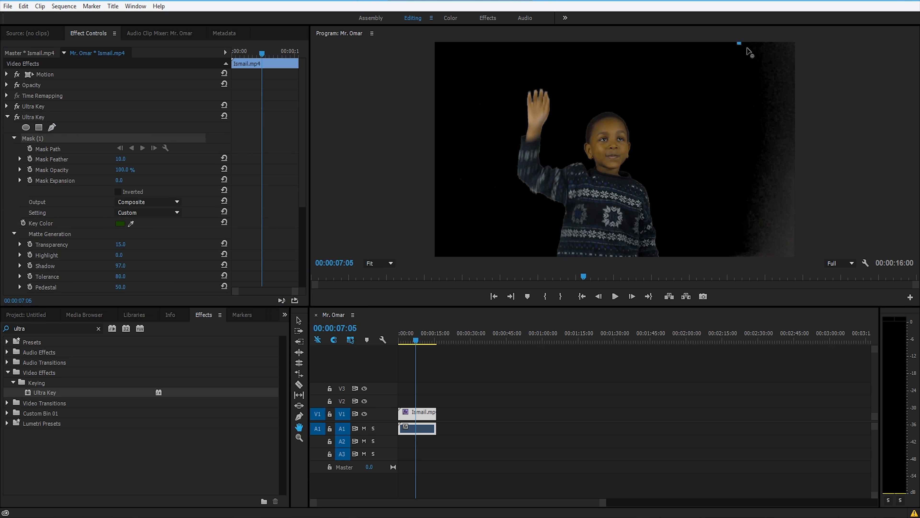
left_click(741, 159)
left_click_drag(736, 180, 734, 193)
left_click(727, 255)
left_click(798, 255)
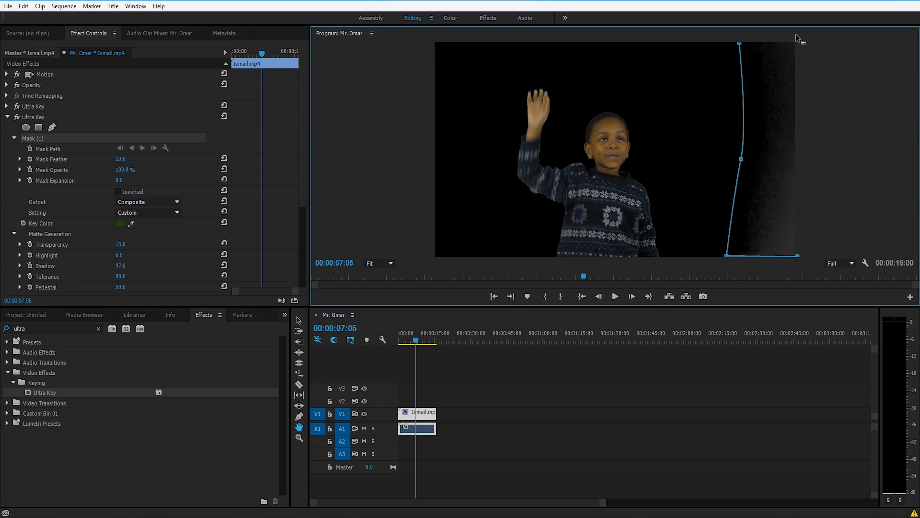
left_click(796, 43)
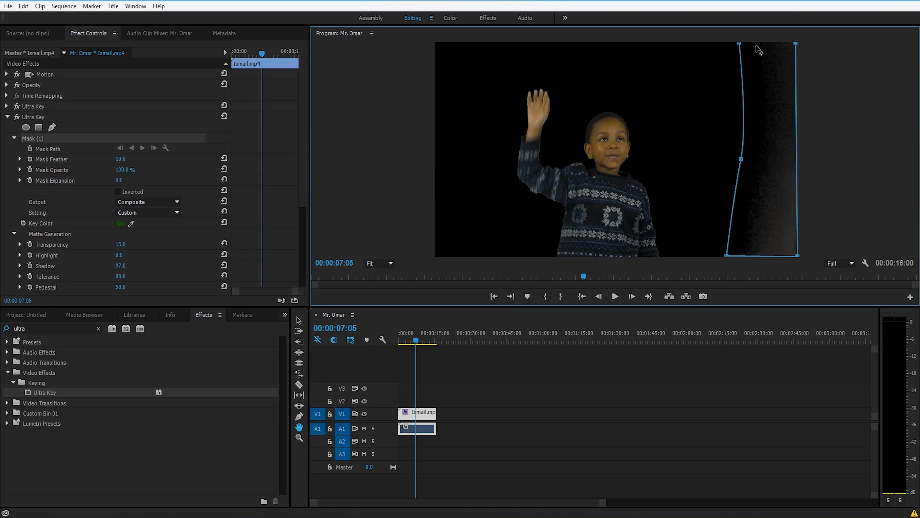
left_click(739, 45)
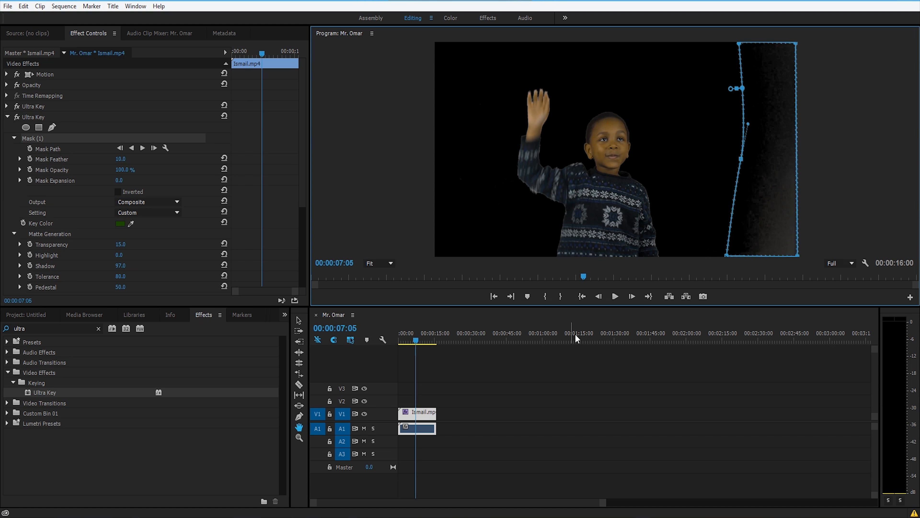
left_click_drag(728, 255, 728, 259)
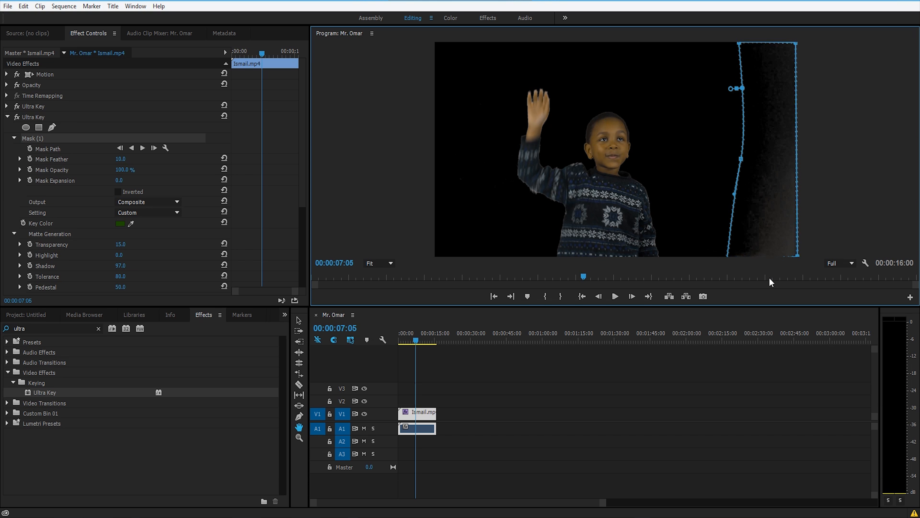
Step: Check the masked area at the clip's start and at 00:00:05:20, and deselect the mask
left_click(417, 339)
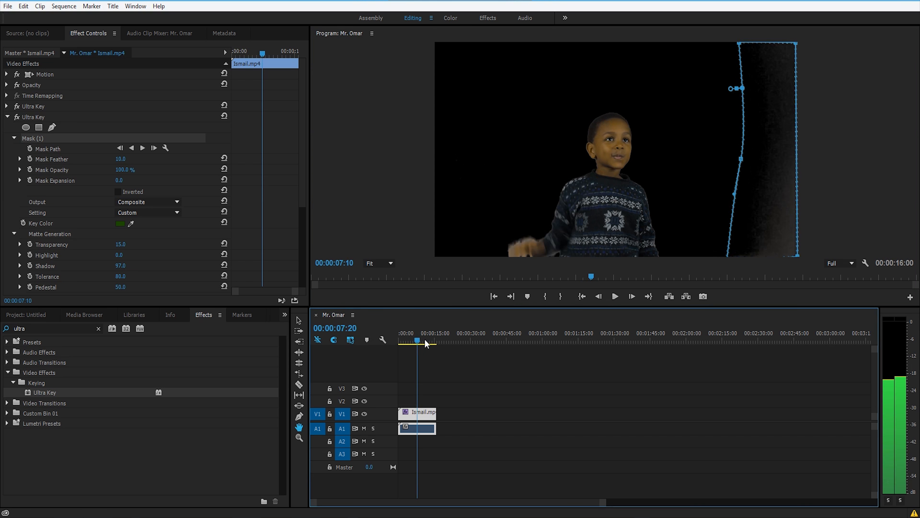
left_click(400, 343)
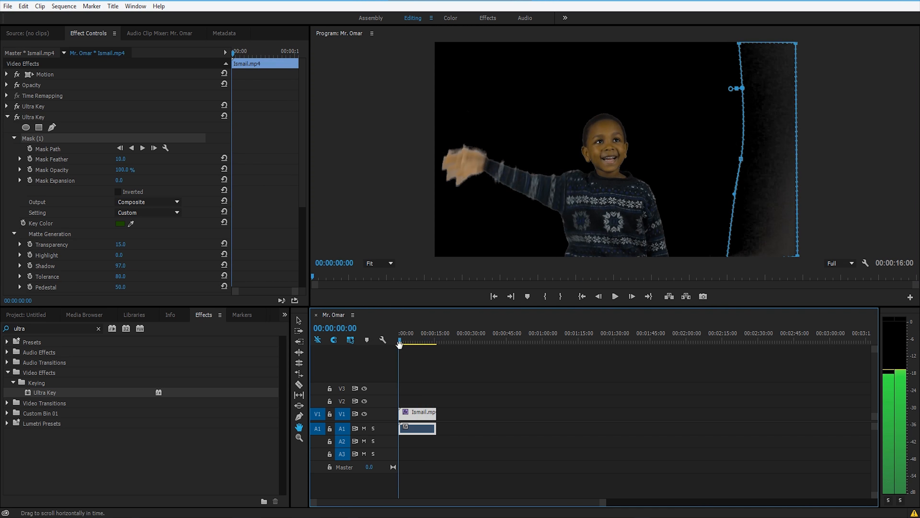
left_click(413, 338)
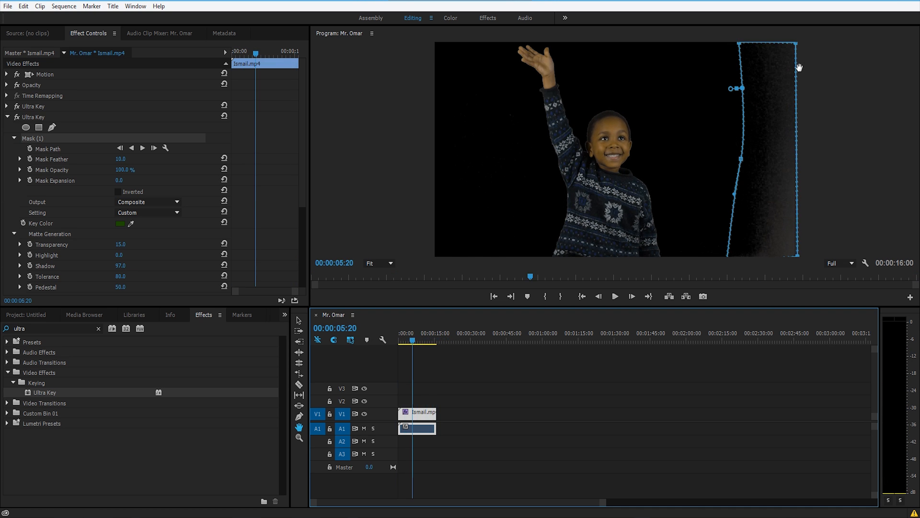
left_click(82, 171)
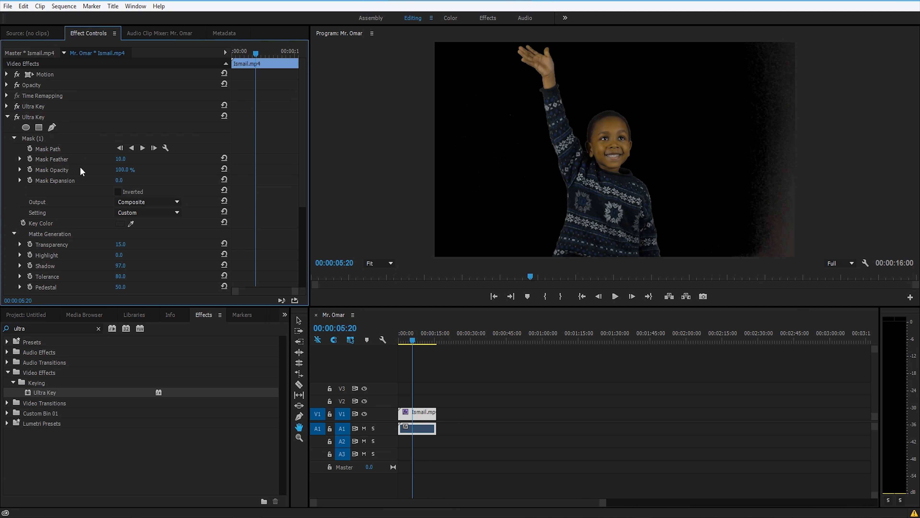
Step: Turn off the first Ultra Key, sample the dark green near the picture's lower-right edge as the masked Ultra Key's colour, and set Pedestal to 30
left_click(16, 106)
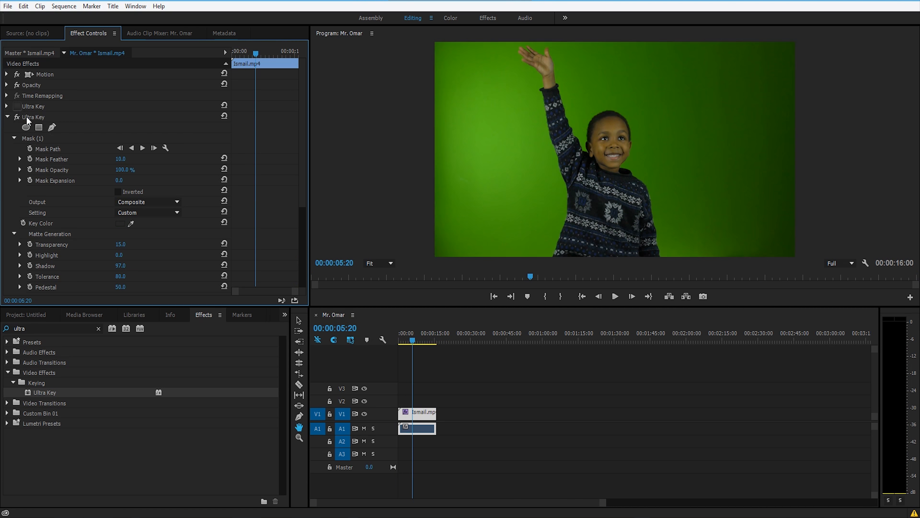
left_click(130, 223)
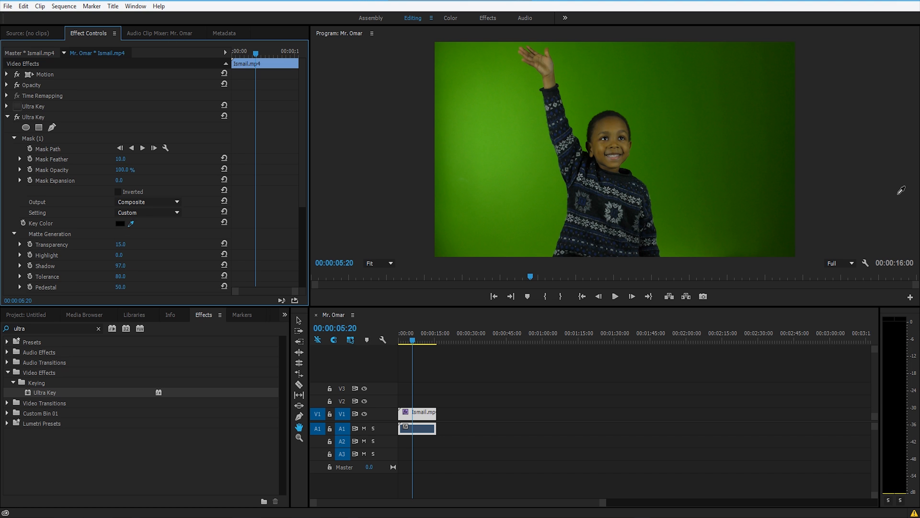
left_click(785, 224)
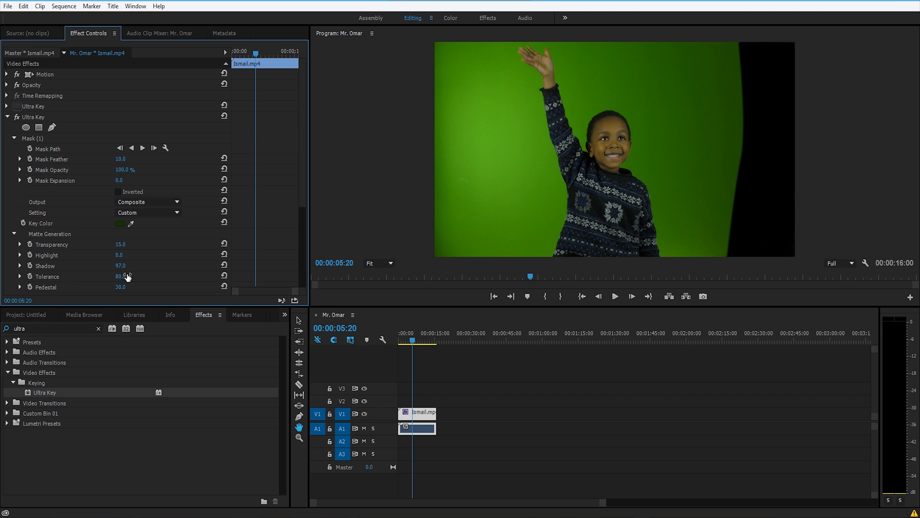
left_click_drag(302, 174, 305, 239)
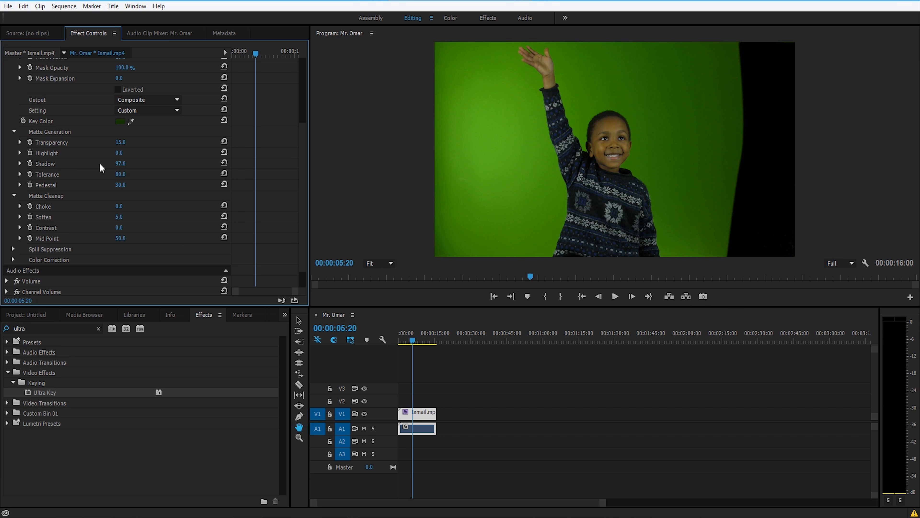
left_click_drag(300, 146, 295, 81)
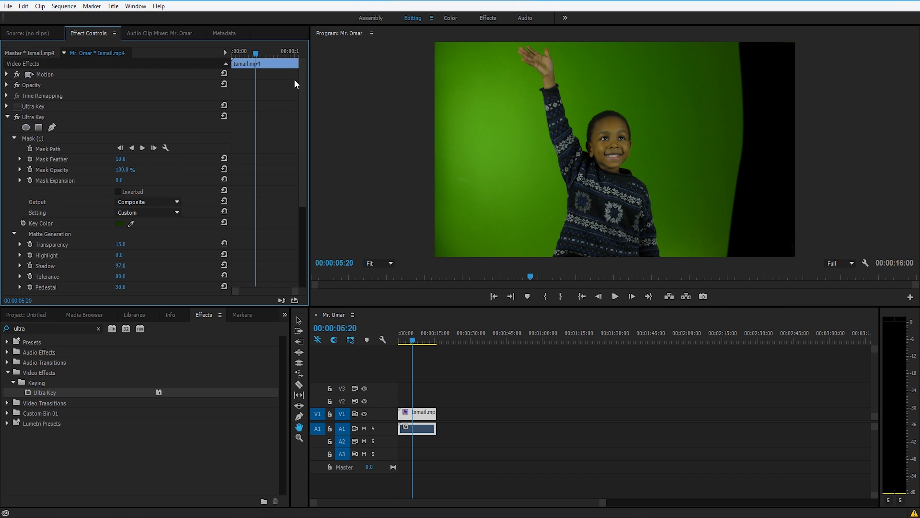
Step: Try to pull the mask's inner edge across the boy to the picture's top edge, and undo the change
left_click(42, 138)
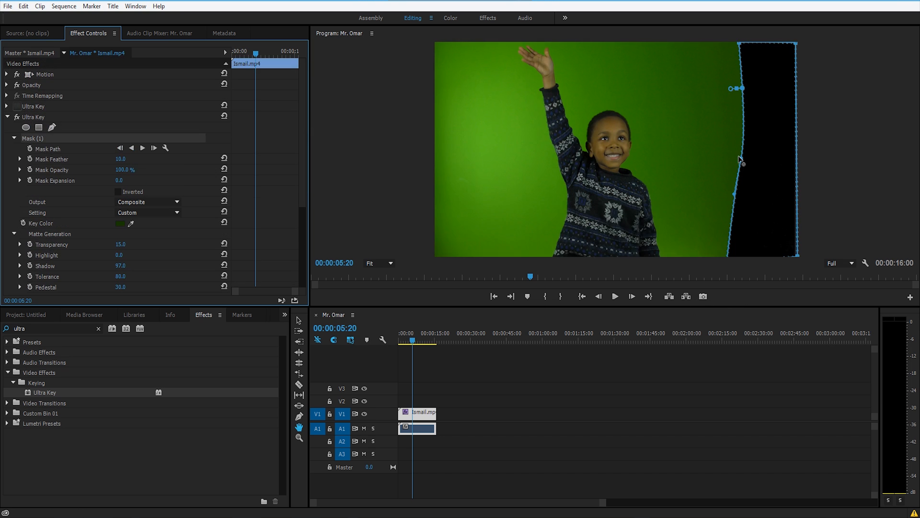
left_click_drag(741, 158, 490, 44)
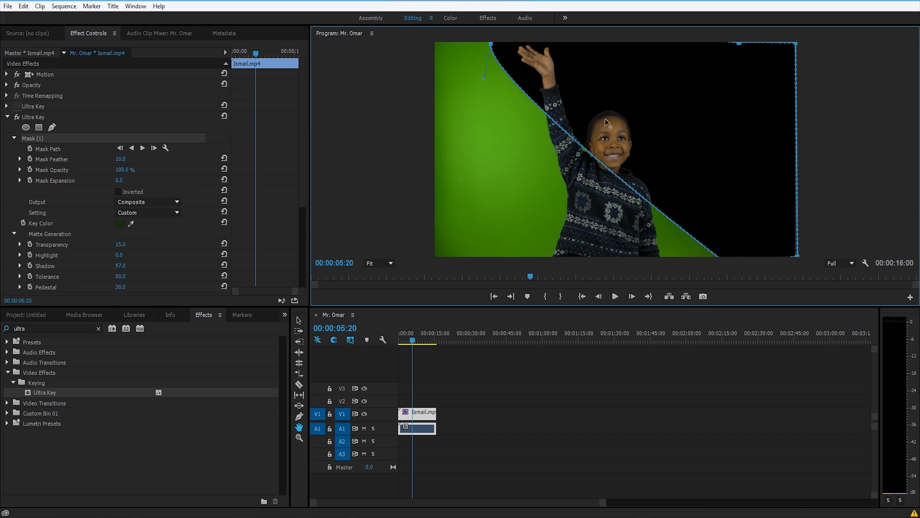
left_click_drag(606, 119, 605, 117)
key("ctrl+z")
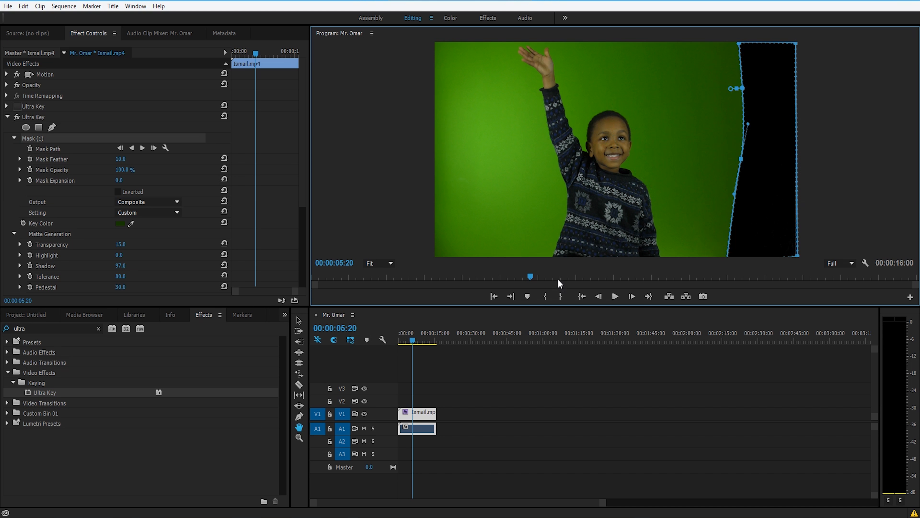
Step: Turn the first Ultra Key back on and compare the picture with that effect off and on
left_click(16, 106)
left_click(7, 116)
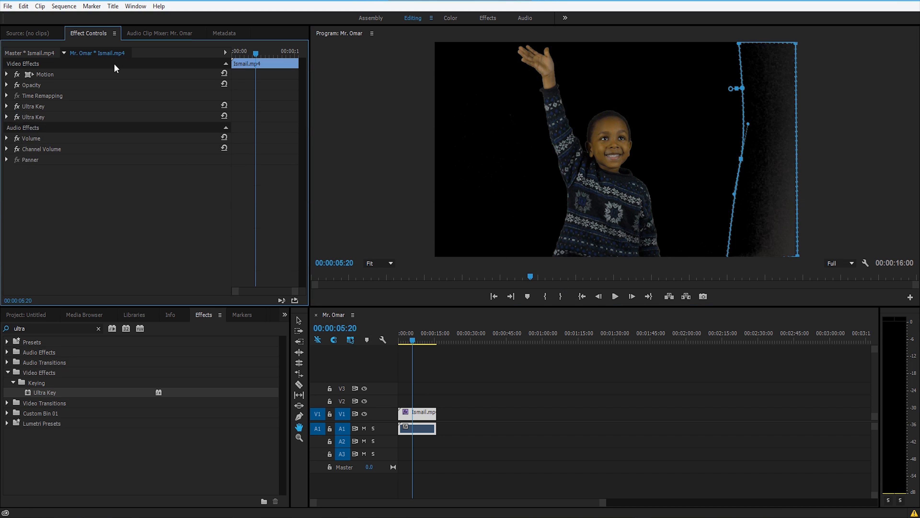
left_click(8, 117)
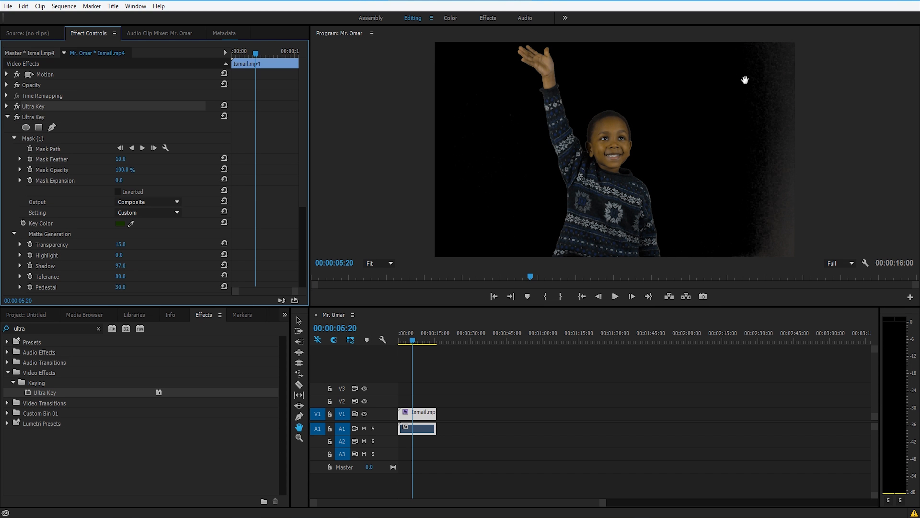
left_click(17, 106)
left_click(17, 106)
Step: Reorder the effects so the unmasked Ultra Key comes after the masked one, and check the picture at 00:00:06:20
left_click(8, 116)
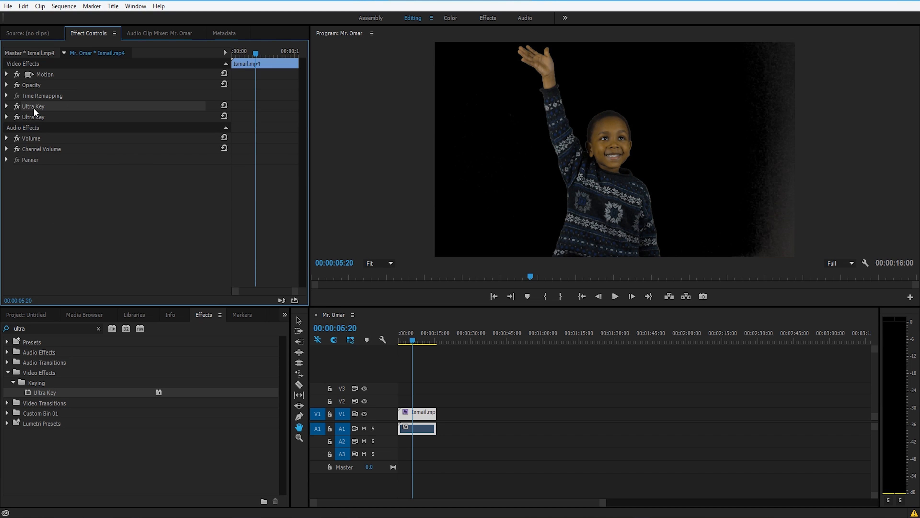
left_click(7, 117)
left_click(131, 224)
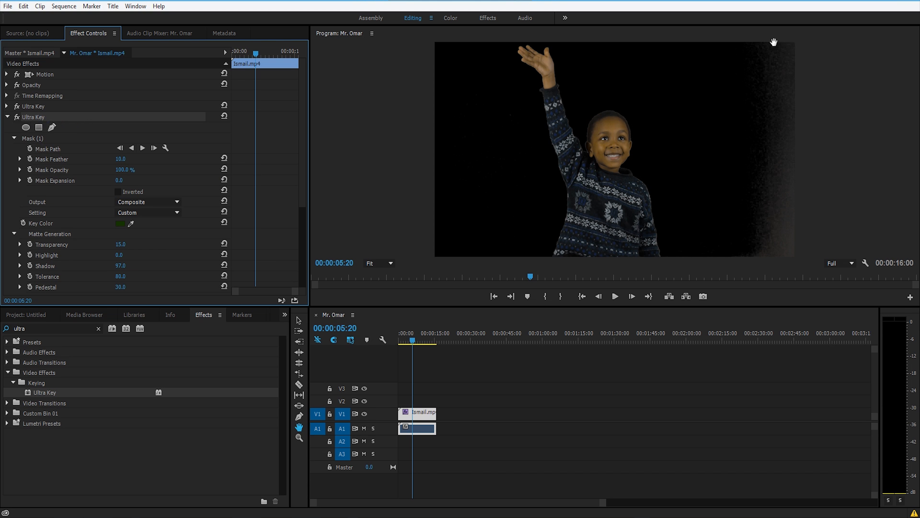
left_click(30, 107)
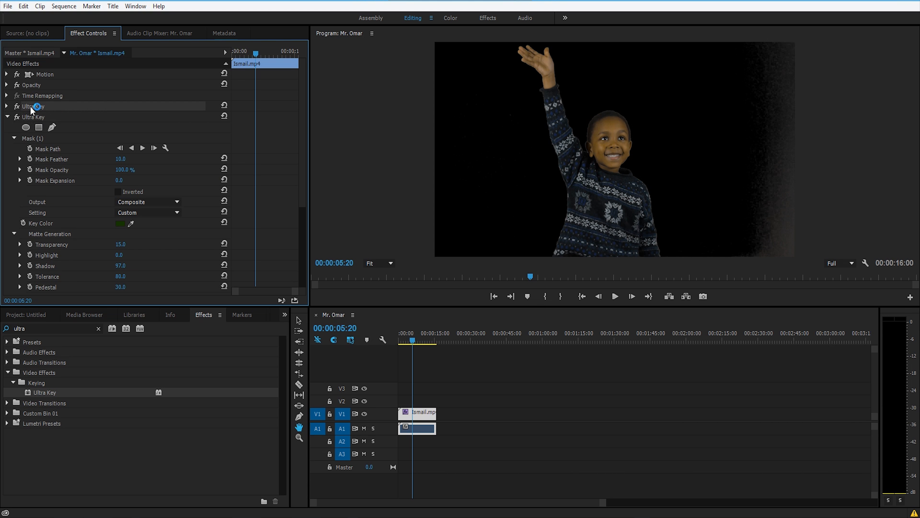
left_click(7, 117)
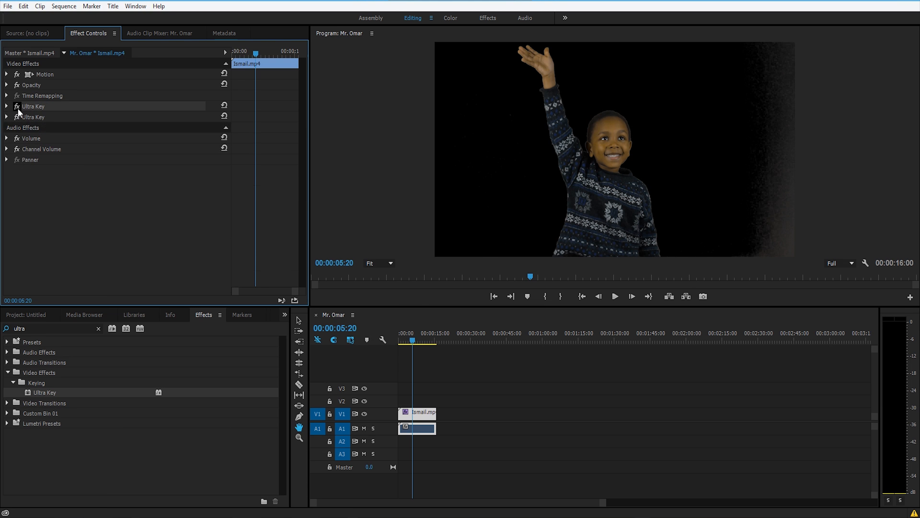
left_click_drag(34, 108, 38, 121)
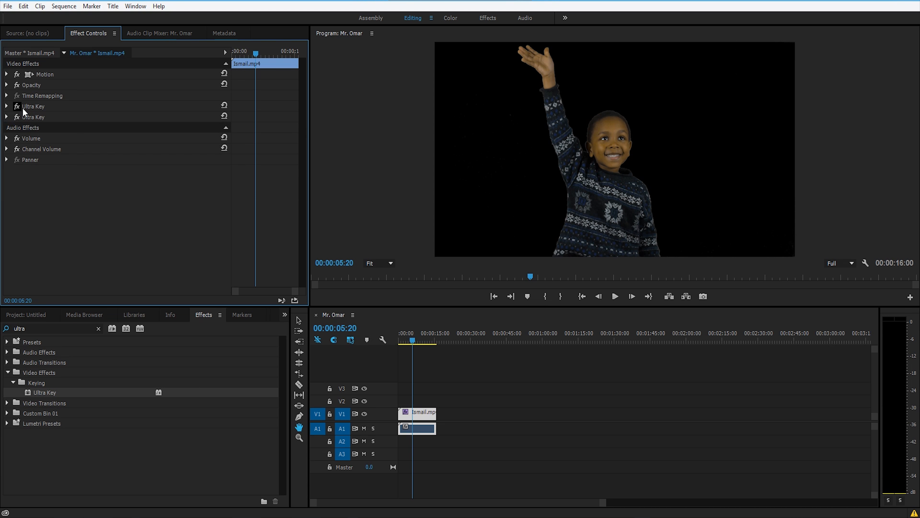
left_click_drag(412, 342, 415, 348)
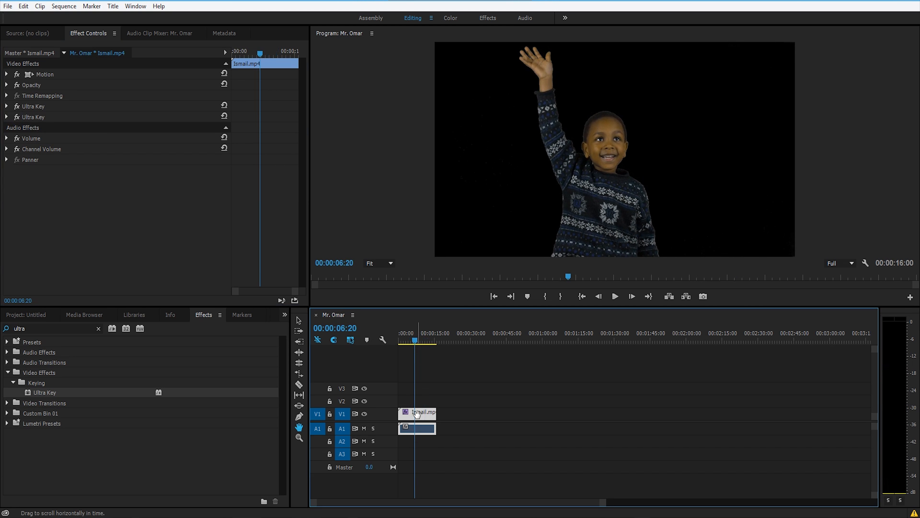
Step: Move the clip's video up to track V2 and set the unmasked Ultra Key's Output to Alpha Channel
left_click_drag(417, 413, 417, 400)
left_click(7, 116)
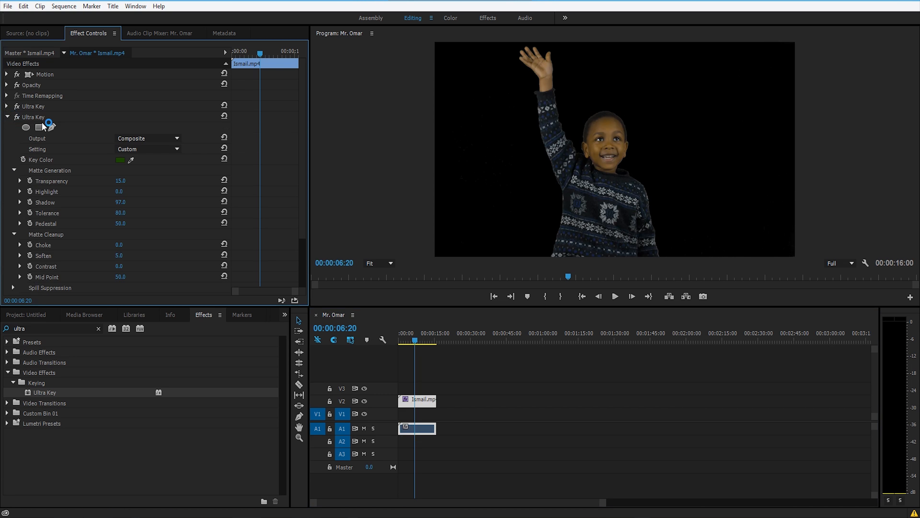
left_click(145, 138)
left_click(160, 161)
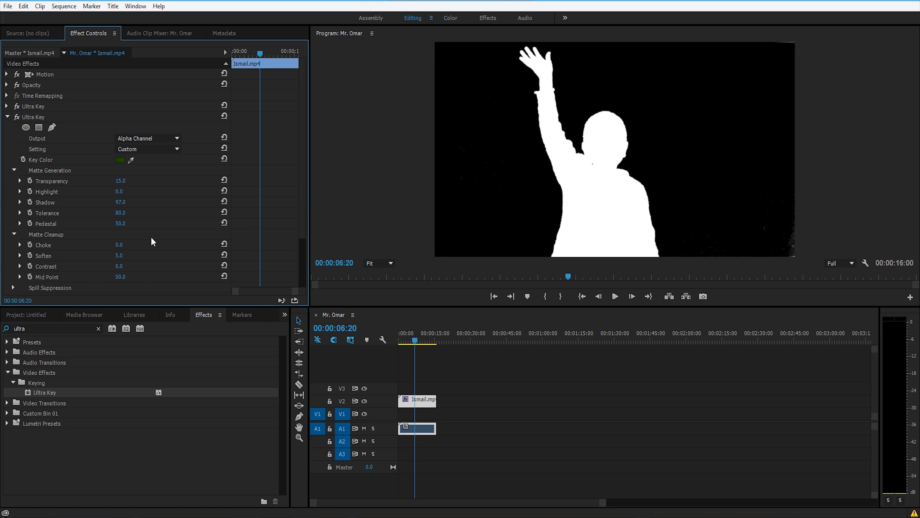
Step: Extend the masked Ultra Key's mask by moving its two outer corner points beyond the picture's right edge
left_click(8, 117)
left_click(7, 106)
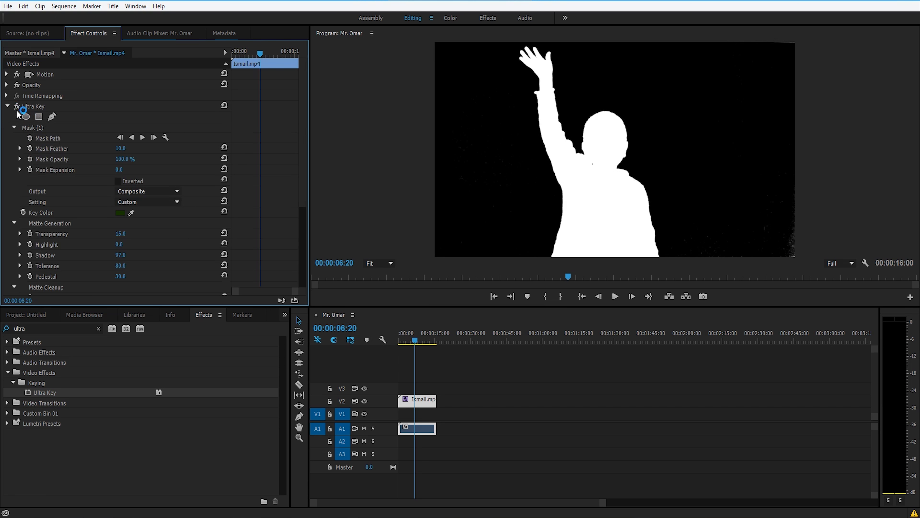
left_click(38, 128)
left_click(803, 269)
left_click_drag(798, 256, 804, 256)
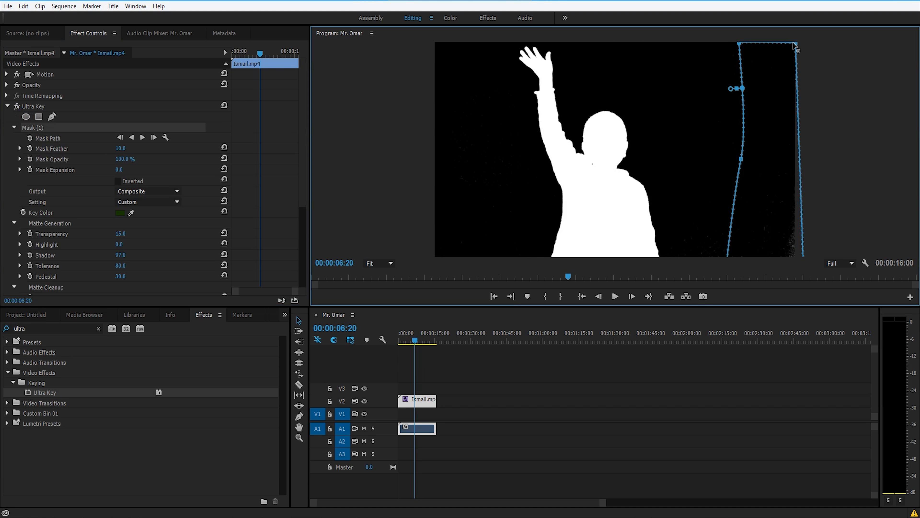
left_click_drag(796, 42, 798, 42)
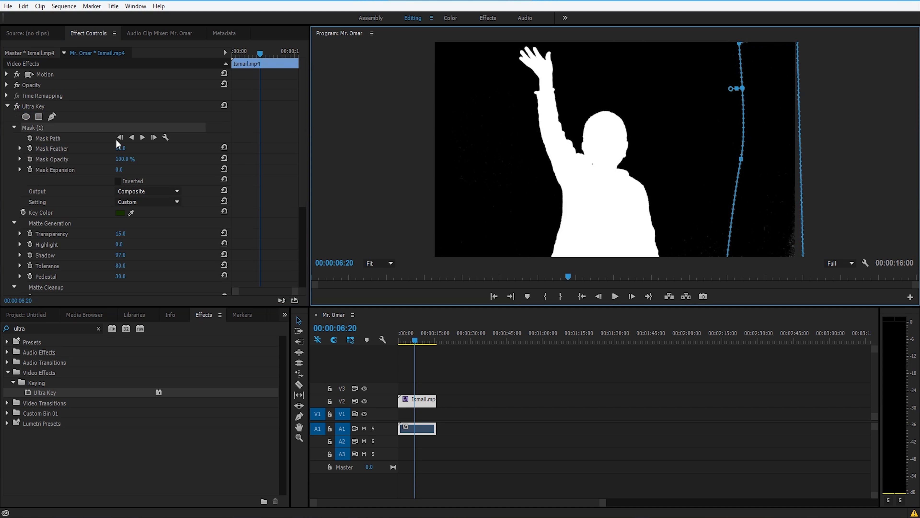
Step: Set the masked Ultra Key's Pedestal to 40 and return the unmasked Ultra Key's Output to Composite
scroll(298, 135, "down", 3)
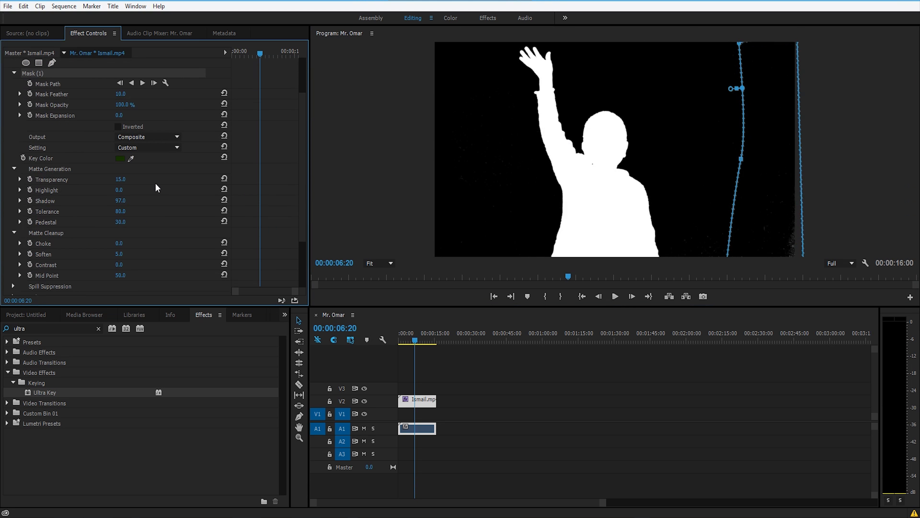
left_click(124, 228)
left_click(127, 221)
type("40")
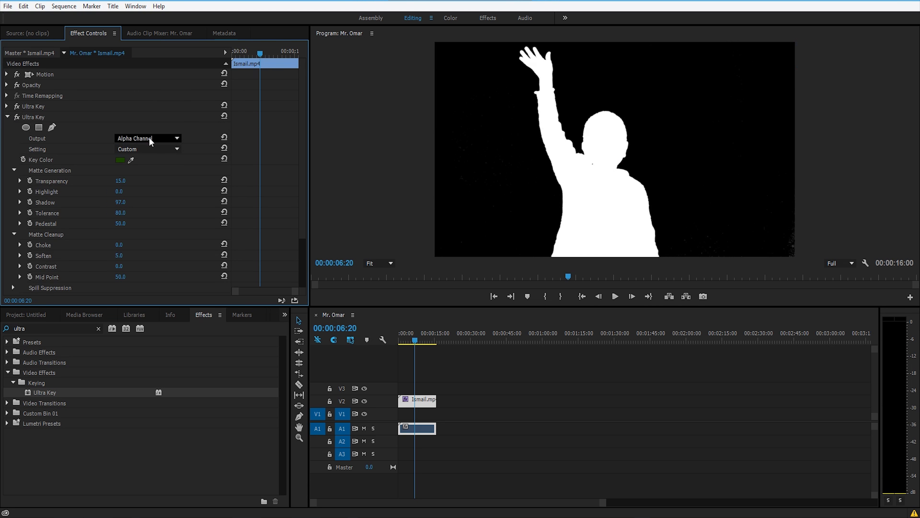
left_click(127, 137)
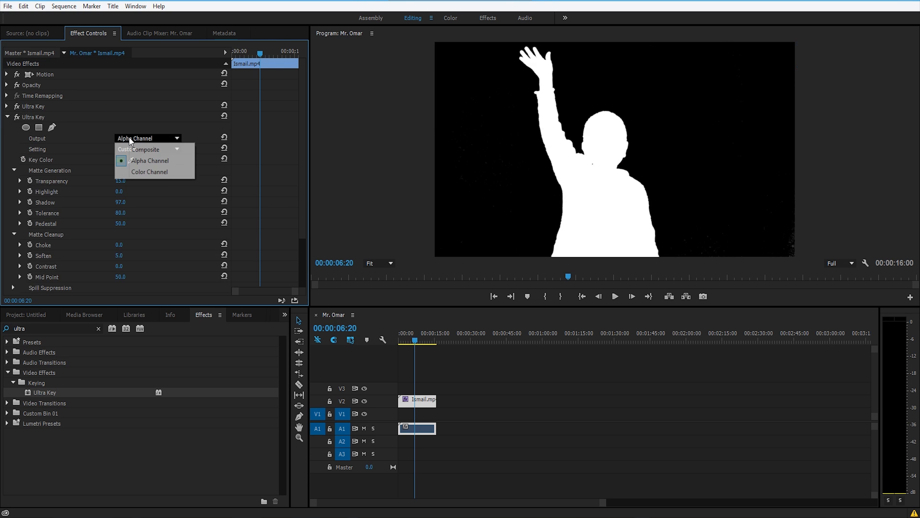
left_click(130, 150)
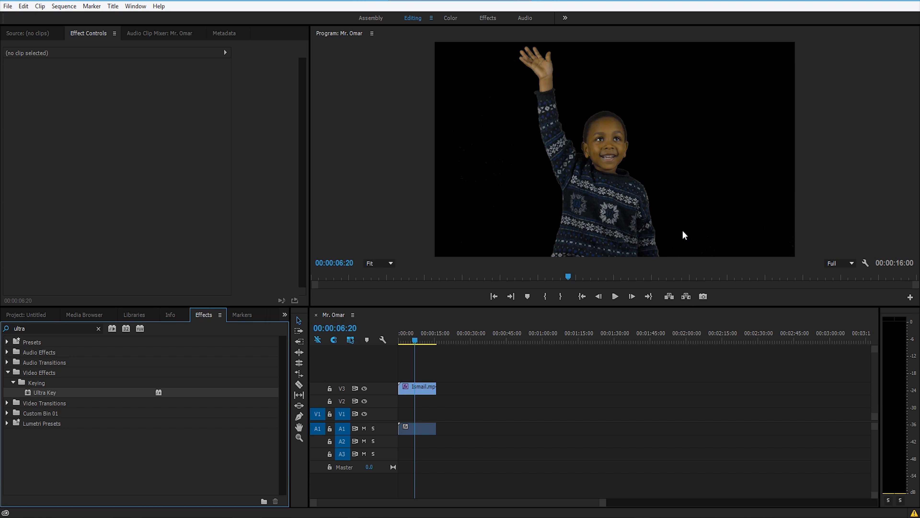
Step: Place Orange-Gradient.png on track V1 beneath the keyed clip, matching the clip's start and length
left_click(43, 314)
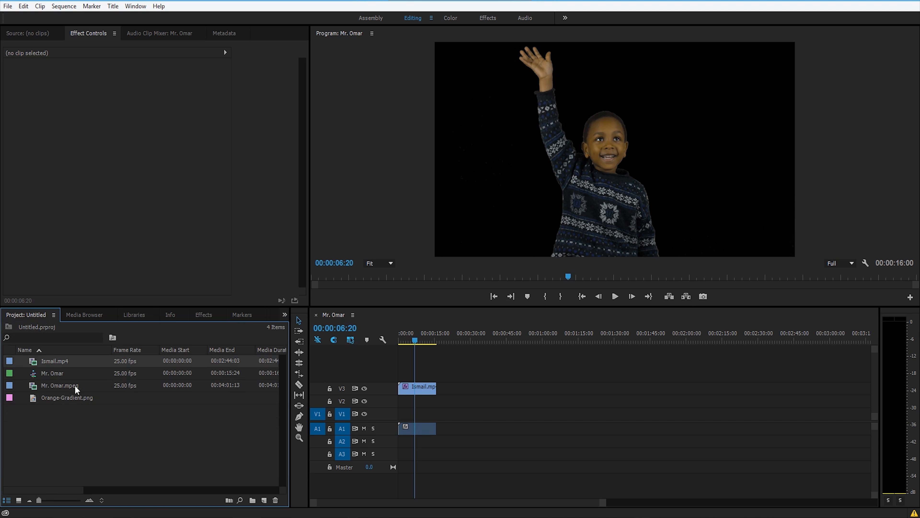
double_click(70, 397)
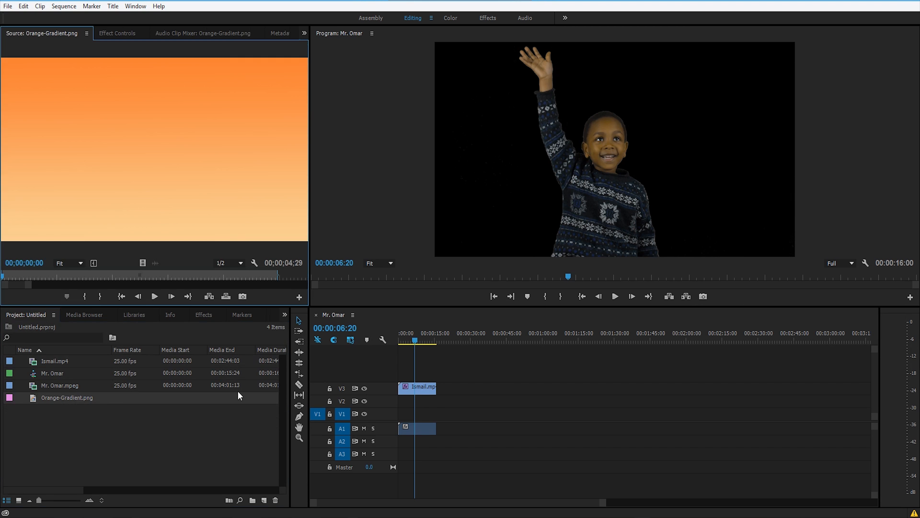
left_click_drag(48, 399, 392, 404)
left_click(127, 397)
left_click_drag(68, 396, 395, 418)
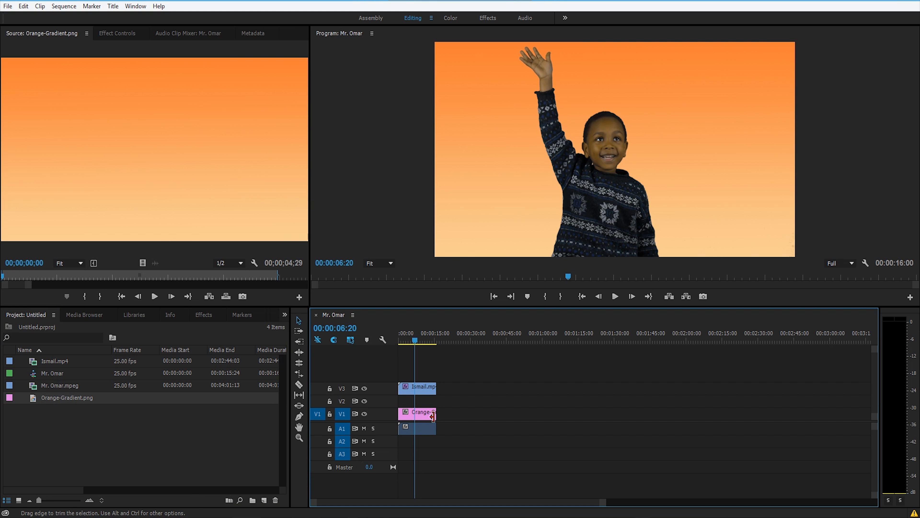
Step: Review the composite over the gradient at 00:00:12:15 and in an enlarged preview, stopping at 00:00:10:22 to examine the picture's edges
mouse_move(418, 340)
left_mouse_down()
mouse_move(406, 345)
mouse_move(429, 340)
left_mouse_up()
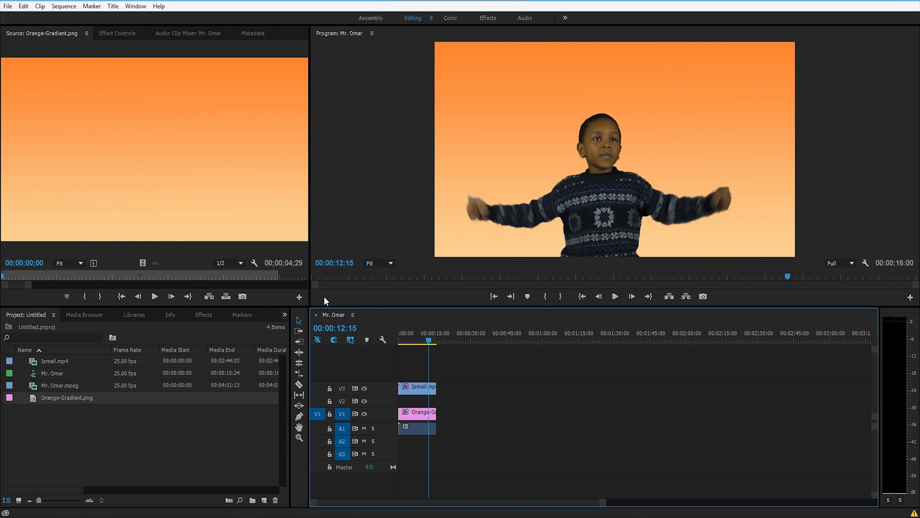
key("grave")
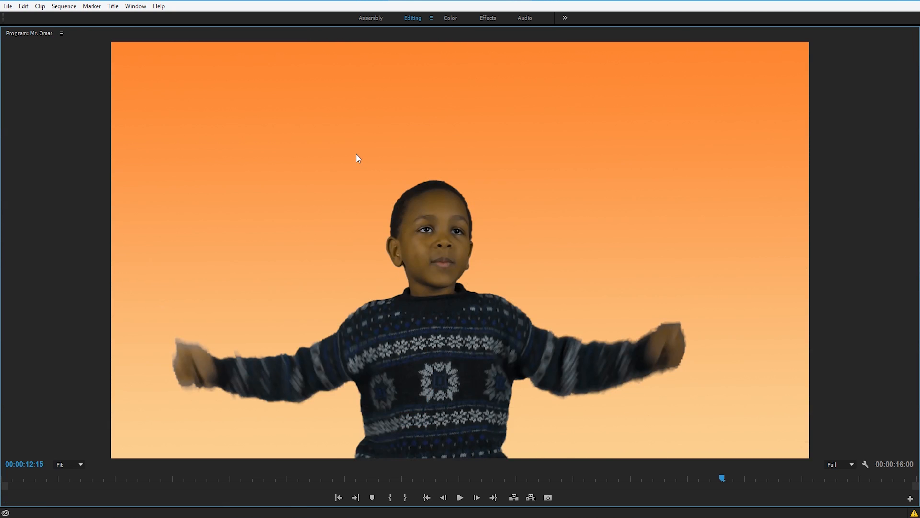
left_click(459, 497)
left_click_drag(585, 476, 624, 485)
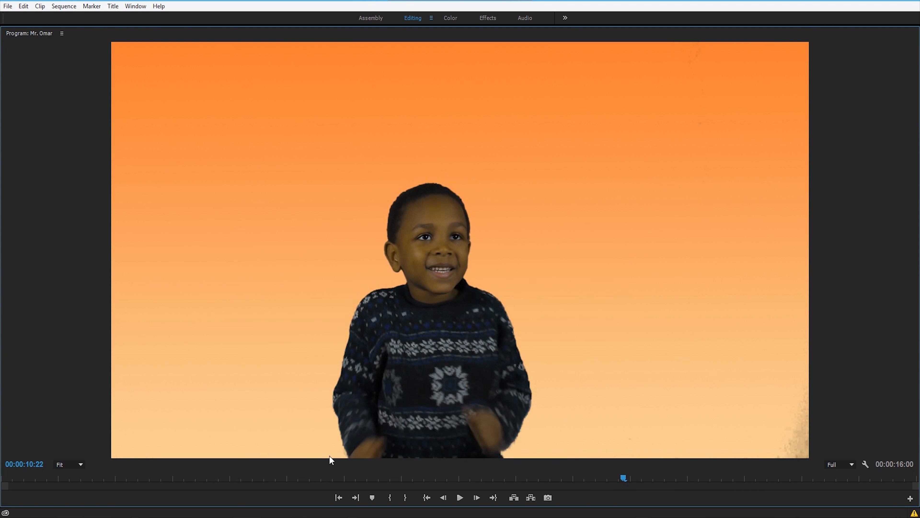
left_click(76, 467)
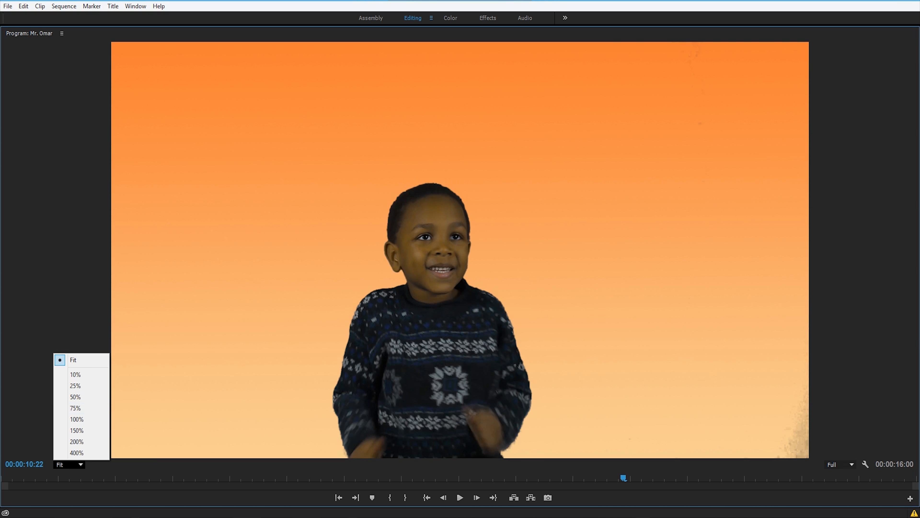
left_click(95, 477)
key("grave")
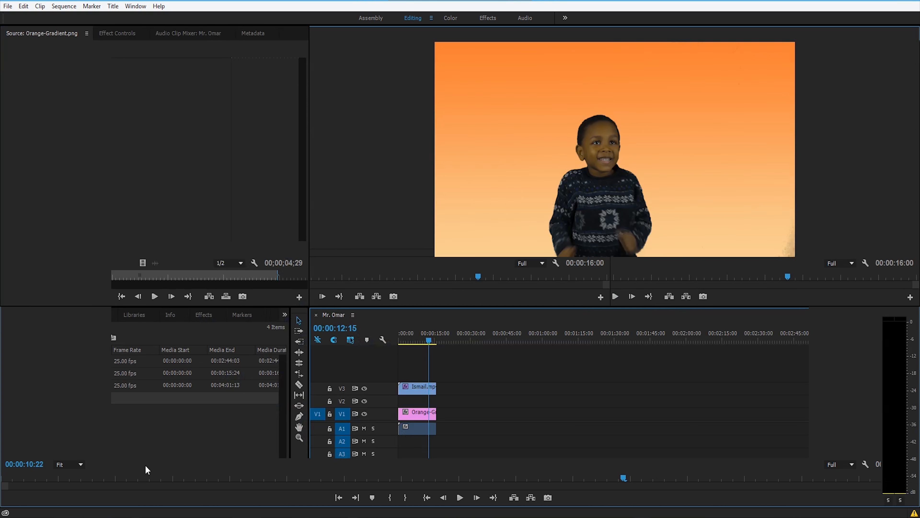
Step: Draw a triangular opacity mask on the keyed V3 clip around the dirty patch in the picture's lower-right corner
left_click(421, 387)
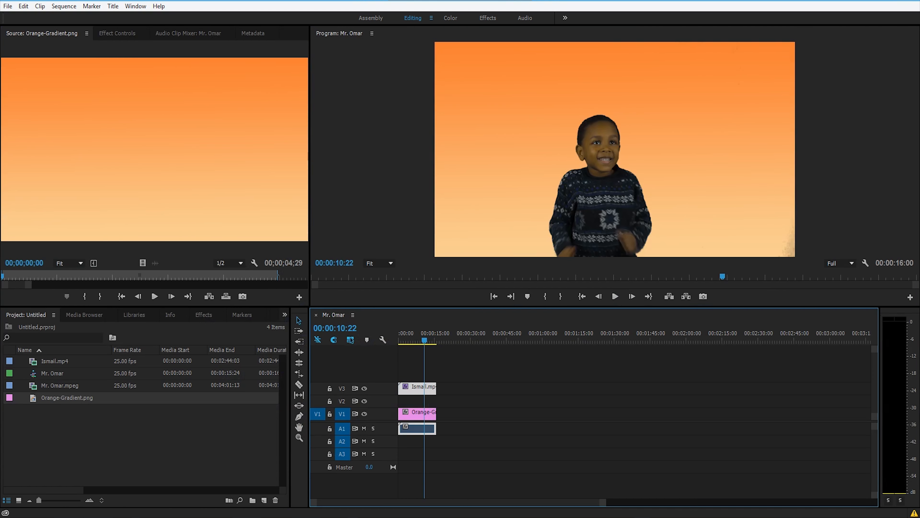
left_click(100, 36)
left_click(6, 85)
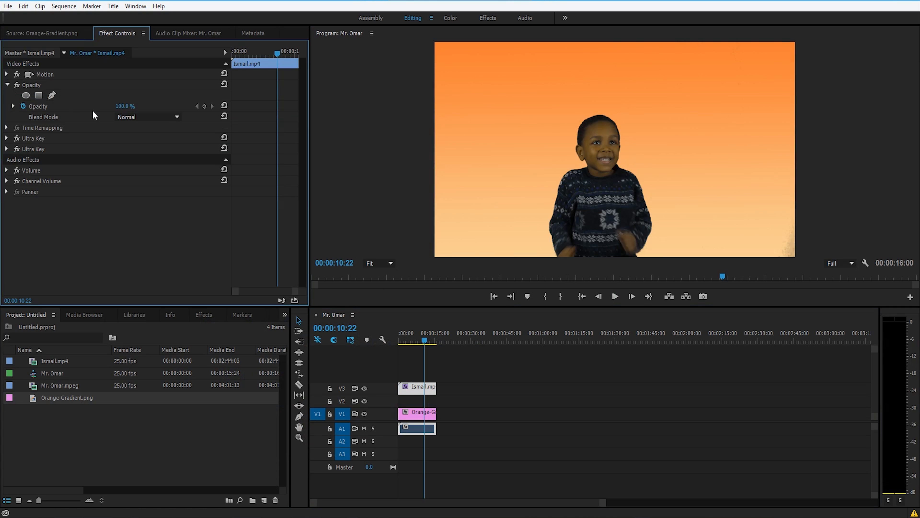
left_click(51, 95)
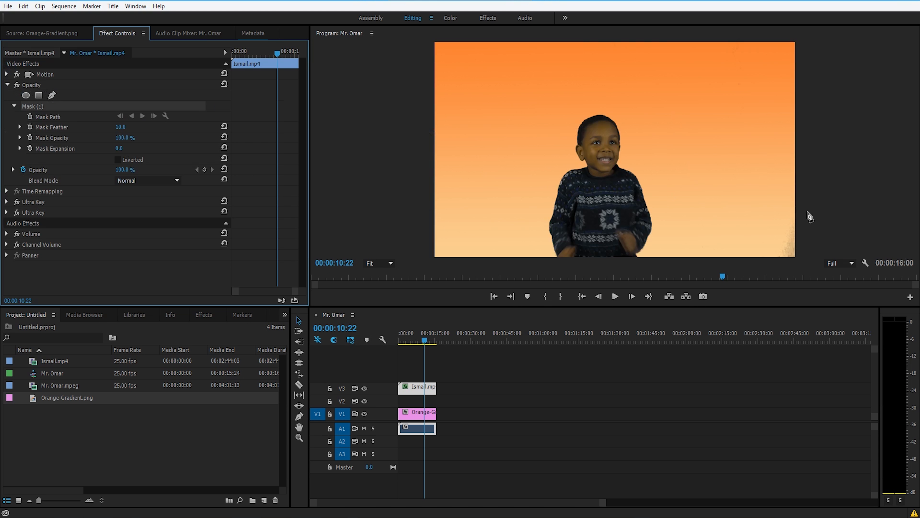
left_click(796, 202)
left_click(763, 261)
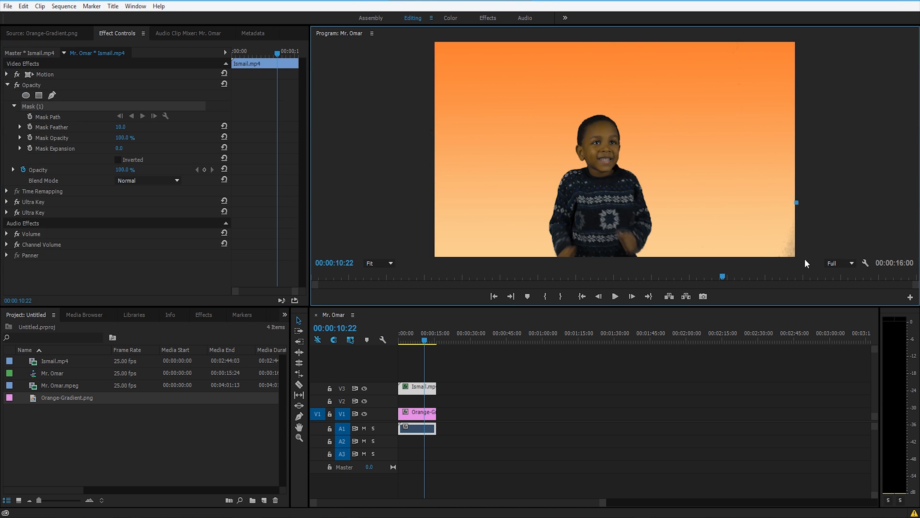
left_click(757, 255)
left_click(809, 255)
left_click(796, 203)
Step: Extend the opacity mask's two lower points below the picture's bottom edge and invert the mask
left_click_drag(757, 254, 756, 267)
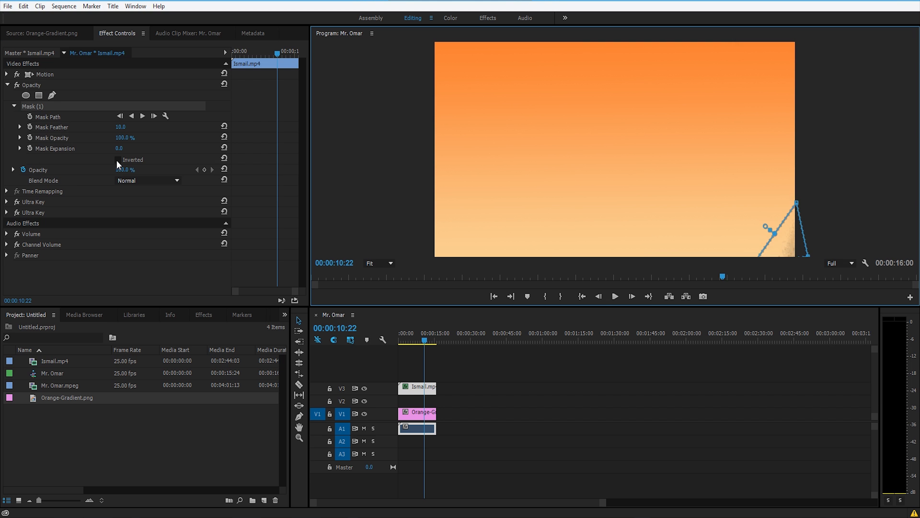
left_click_drag(808, 255, 811, 270)
left_click(117, 160)
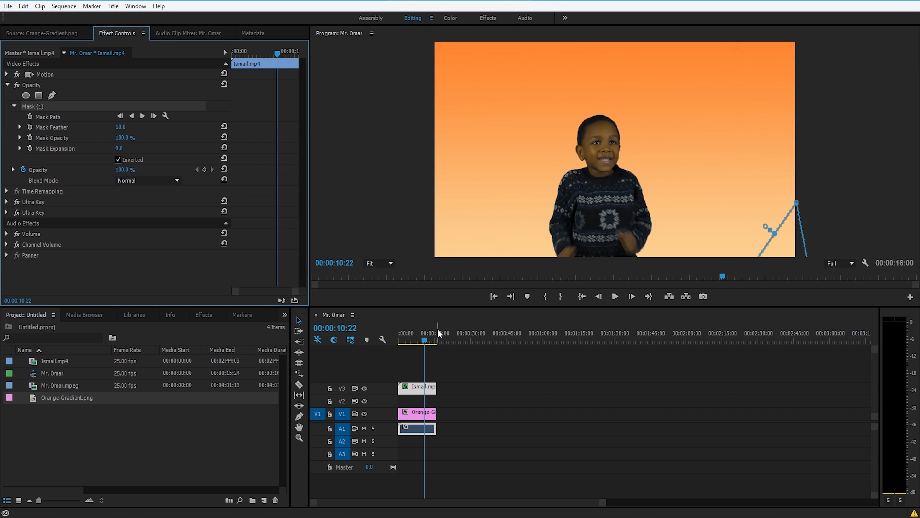
Step: Set the unmasked Ultra Key's Tolerance to 60, judging the boy's edges at 00:00:08:10
mouse_move(418, 337)
left_mouse_down()
mouse_move(392, 341)
mouse_move(440, 341)
mouse_move(408, 351)
mouse_move(431, 353)
mouse_move(419, 352)
left_mouse_up()
left_click(469, 382)
left_click(377, 263)
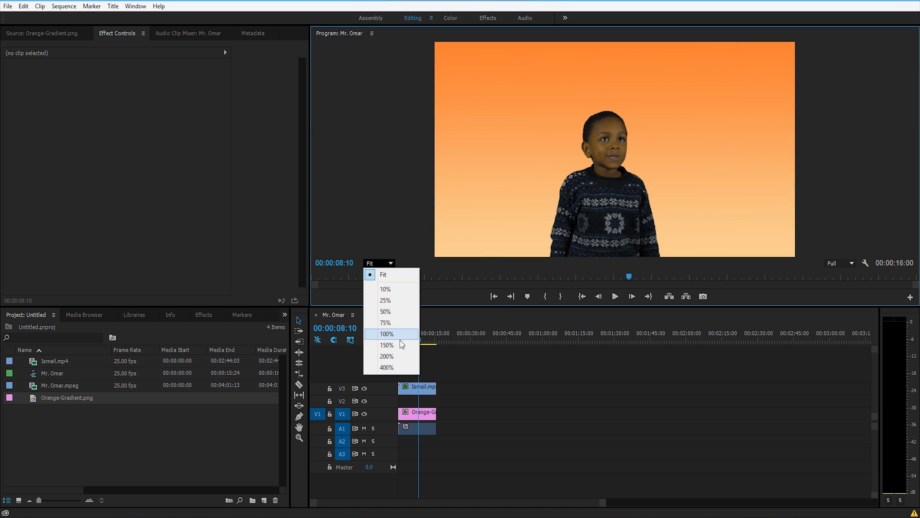
left_click(397, 345)
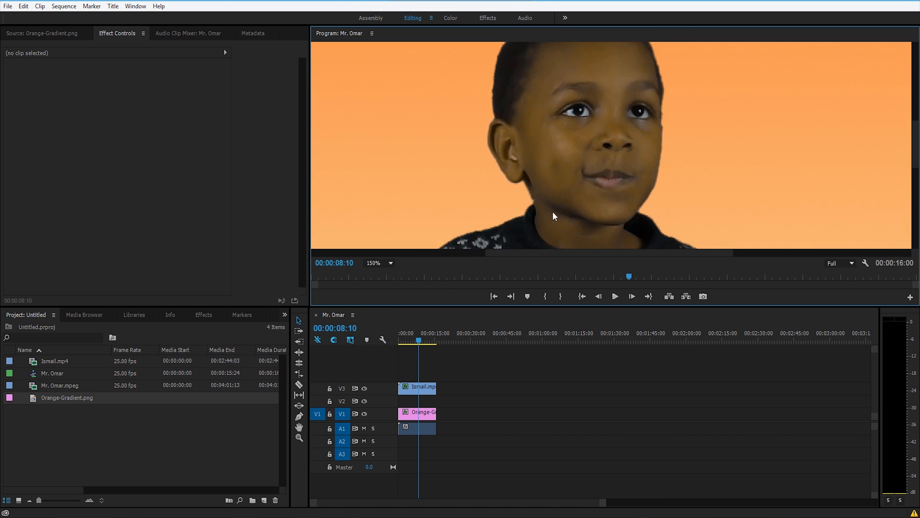
left_click(420, 389)
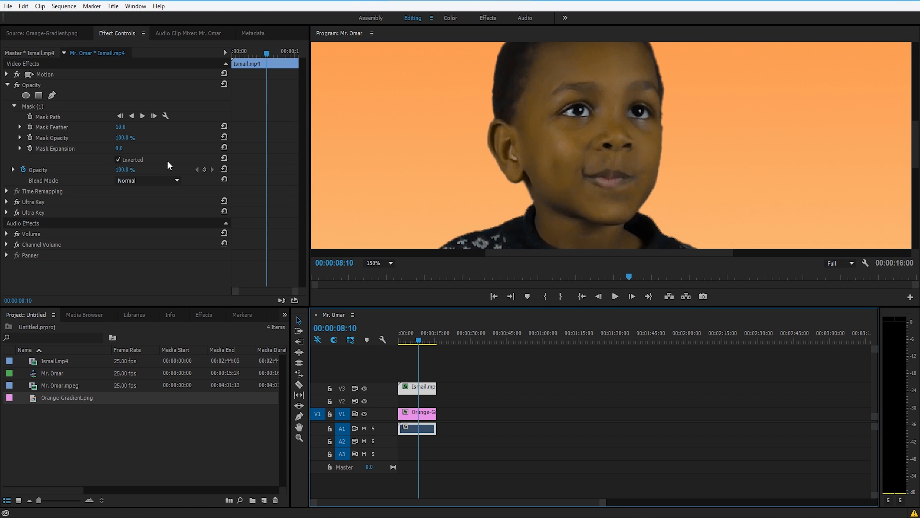
left_click(7, 202)
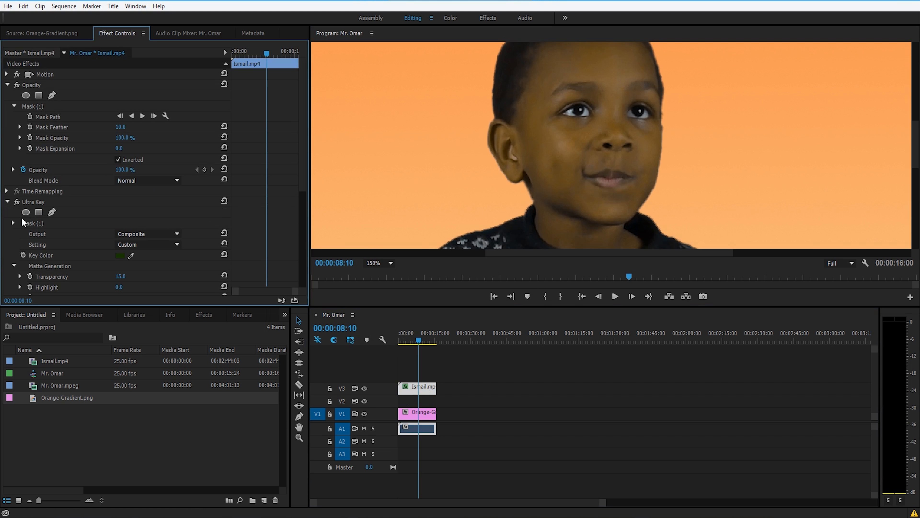
left_click(6, 201)
left_click(7, 213)
left_click_drag(297, 154, 306, 225)
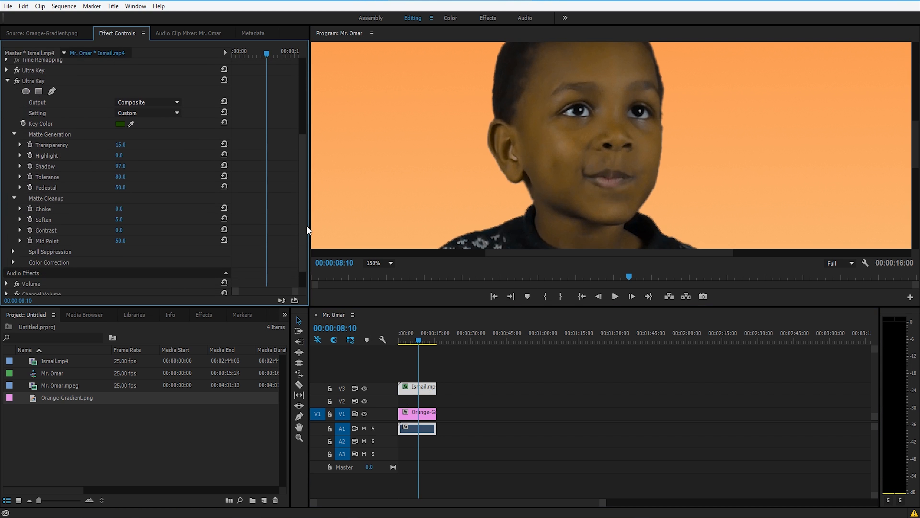
left_click(123, 176)
type("60")
key("Return")
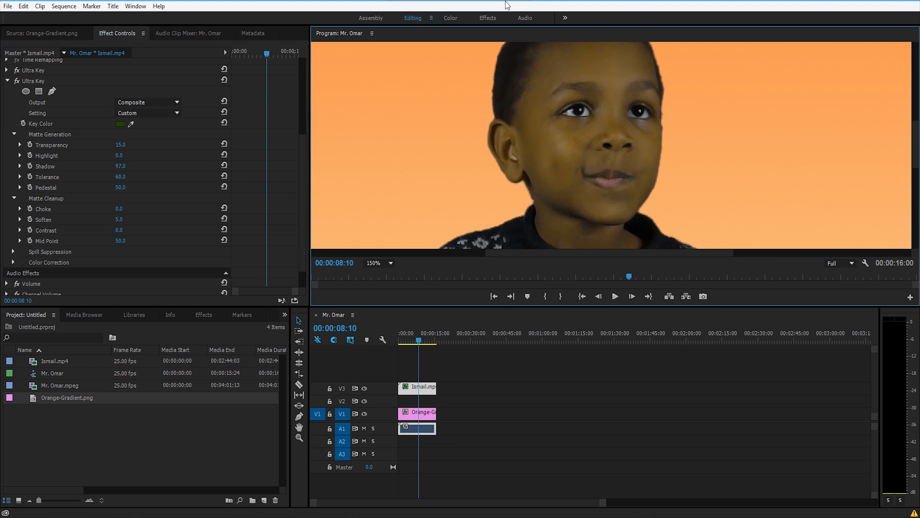
Step: Switch to the Color workspace and set the keyed clip's Lumetri Tint to 22.2 towards magenta
left_click(450, 18)
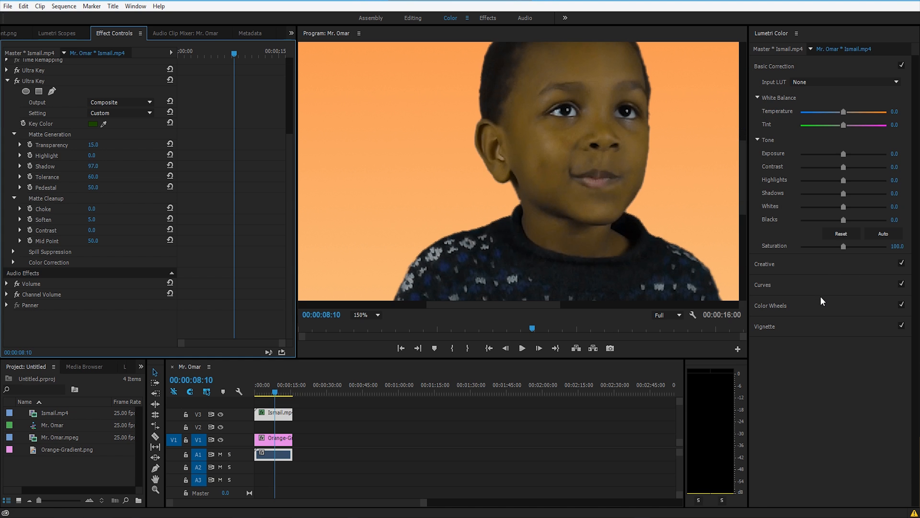
left_click_drag(508, 307, 554, 307)
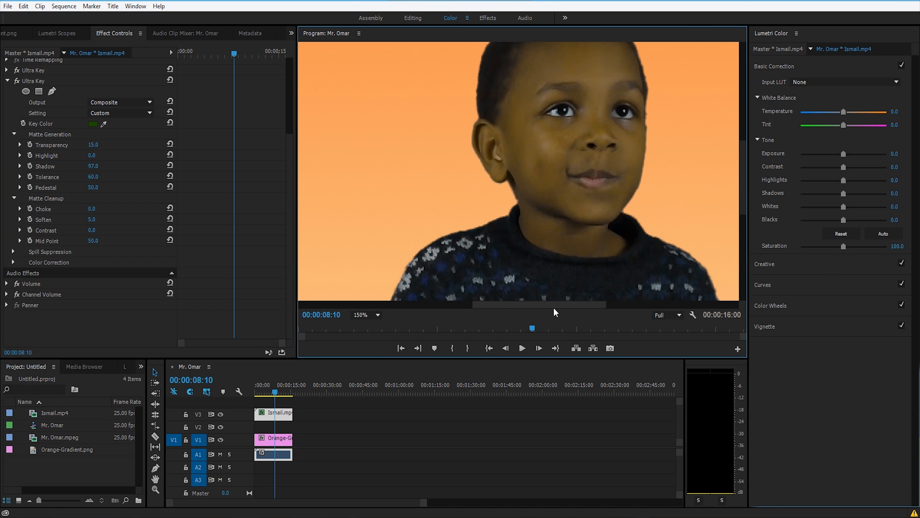
left_click_drag(743, 205, 744, 176)
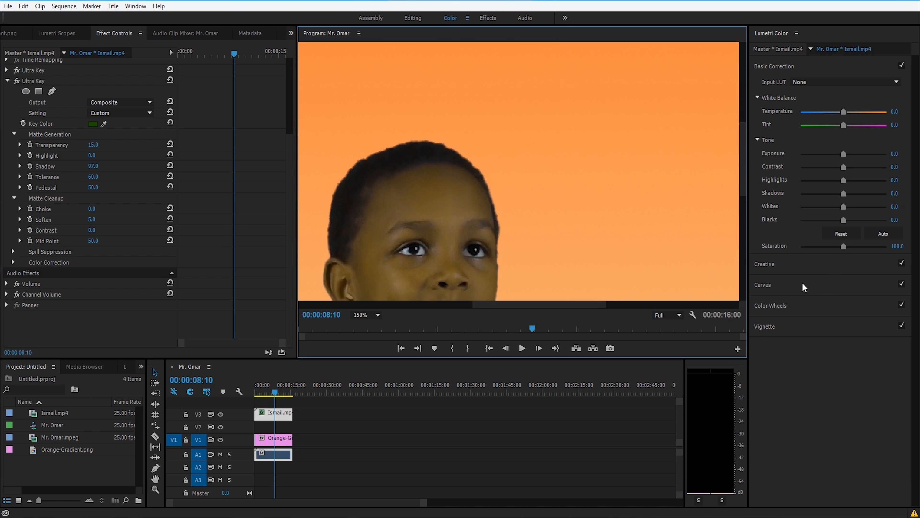
left_click(857, 125)
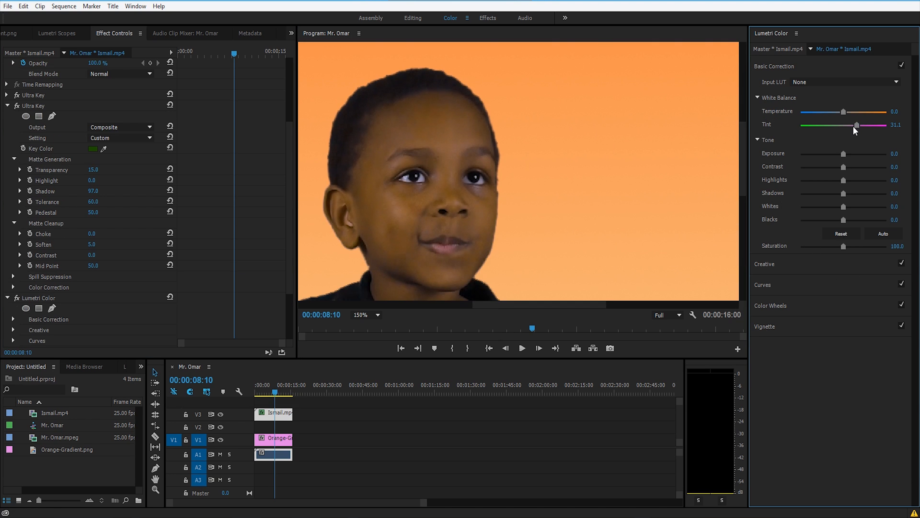
left_click(853, 125)
Step: Brighten the keyed clip by trying an Exposure of 1.0 and settling on 0.3
left_click(895, 153)
key("Return")
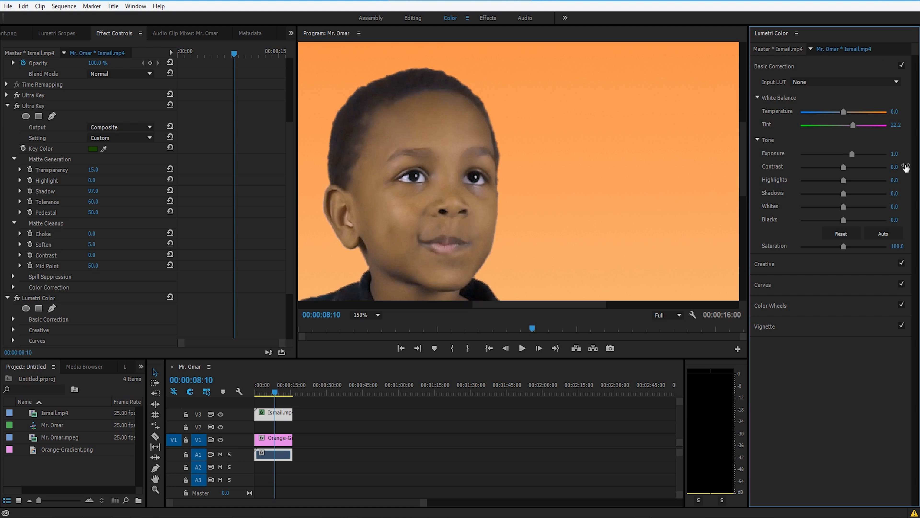
left_click(894, 154)
key("Return")
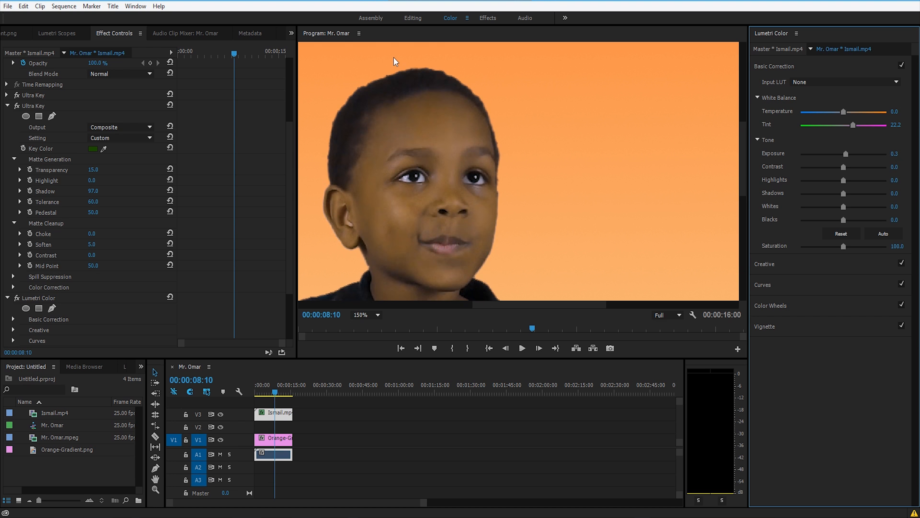
Step: Return to the Editing workspace, fit the whole picture in the preview, and collapse the unmasked Ultra Key and Lumetri Color settings
left_click(407, 18)
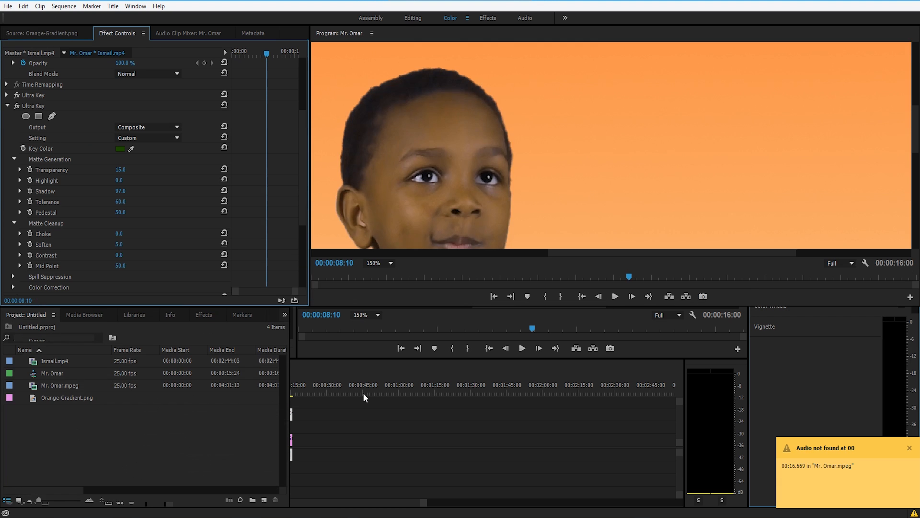
left_click(379, 263)
left_click(373, 275)
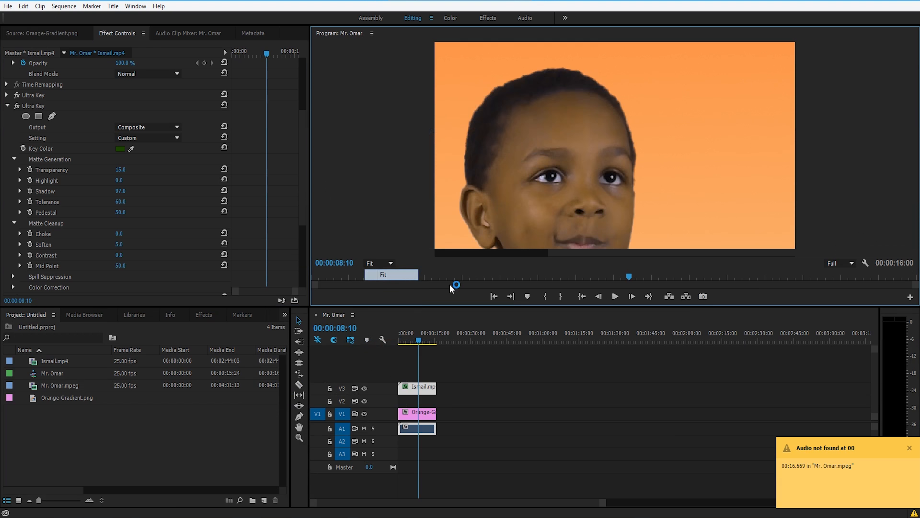
left_click(11, 108)
left_click(36, 172)
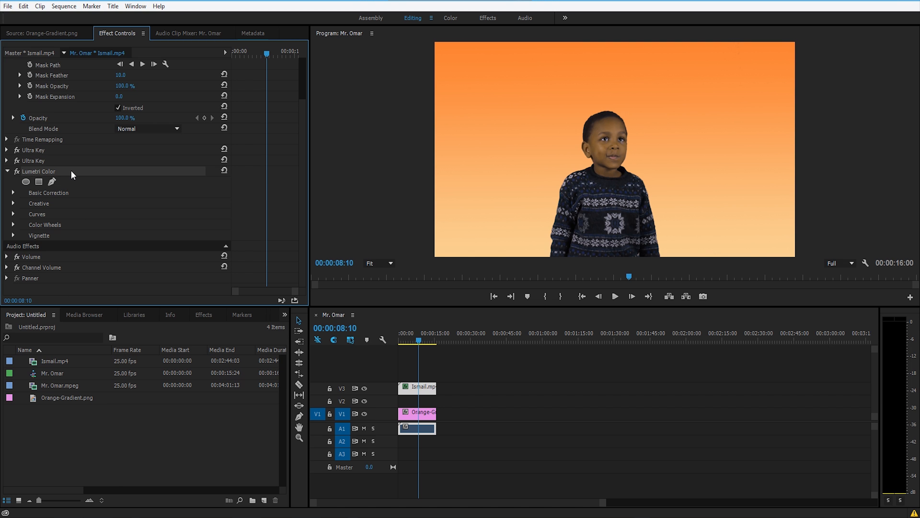
left_click(8, 171)
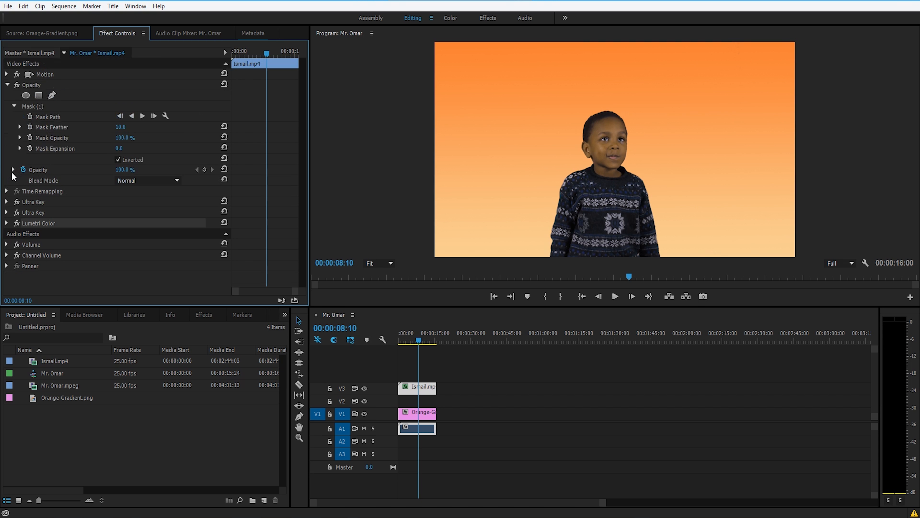
Step: Compare the composite with Lumetri Color off and on, leaving it enabled, and deselect the clip
left_click(17, 223)
left_click(18, 226)
left_click(19, 226)
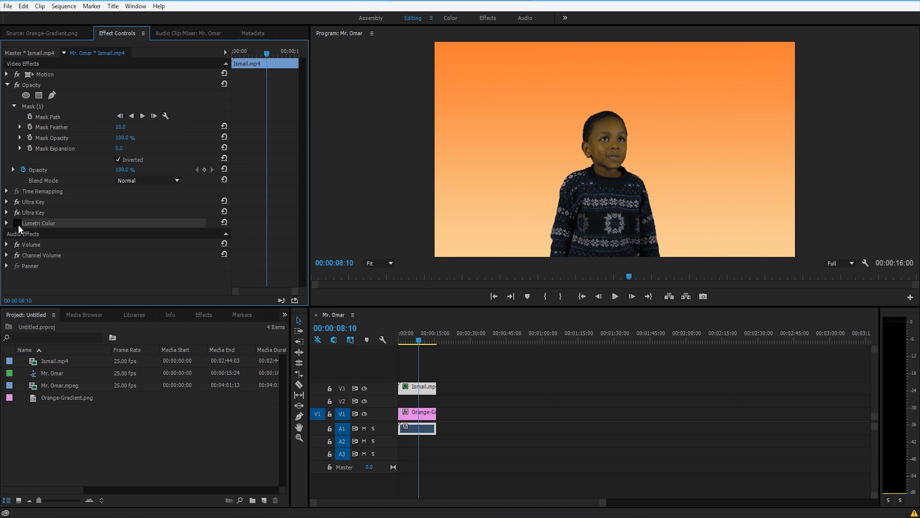
left_click(19, 226)
left_click(18, 226)
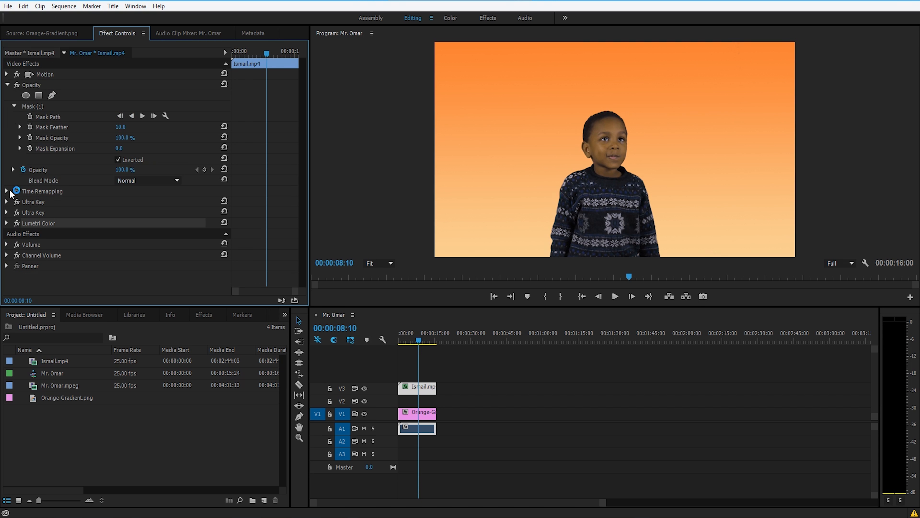
left_click(7, 84)
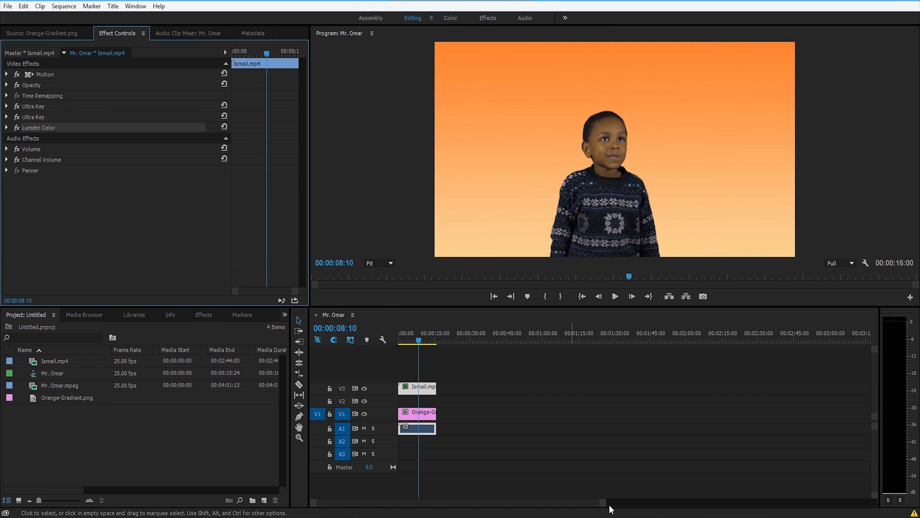
left_click(620, 465)
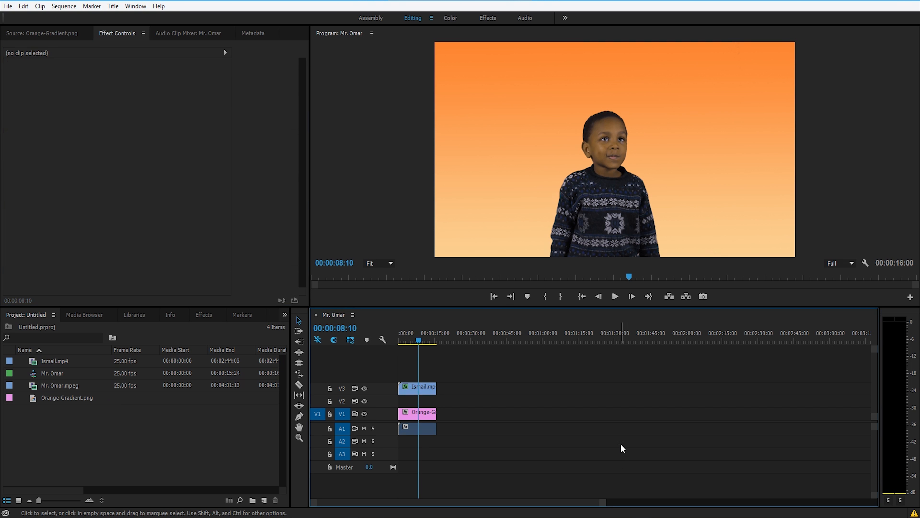